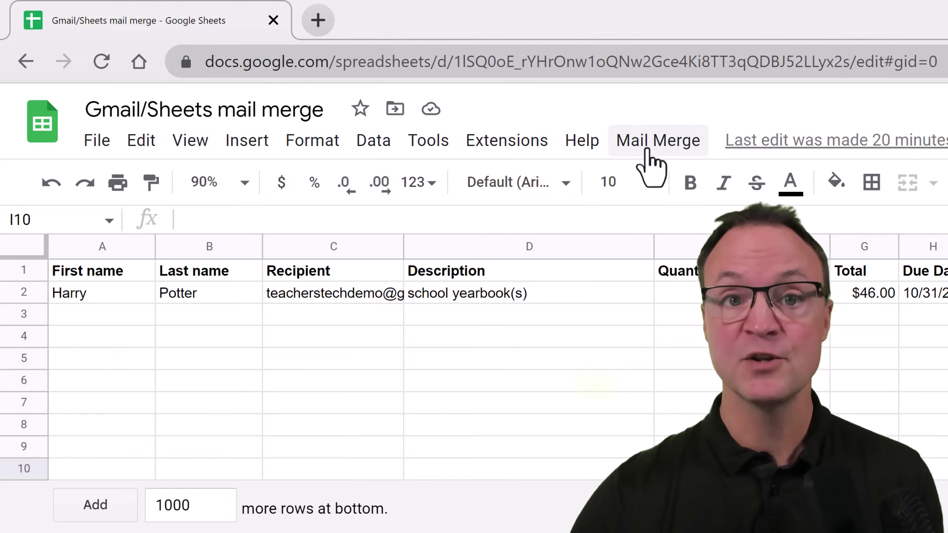
left_click(650, 141)
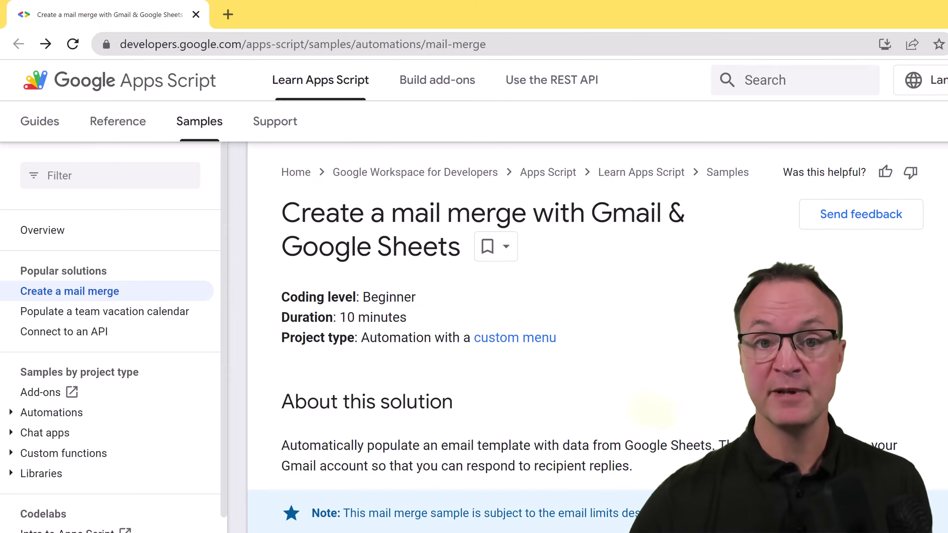
Make a copy of the Gmail/Sheets mail merge sample spreadsheet from the Apps Script guide, including its attached script
scroll(597, 336, "up", 2)
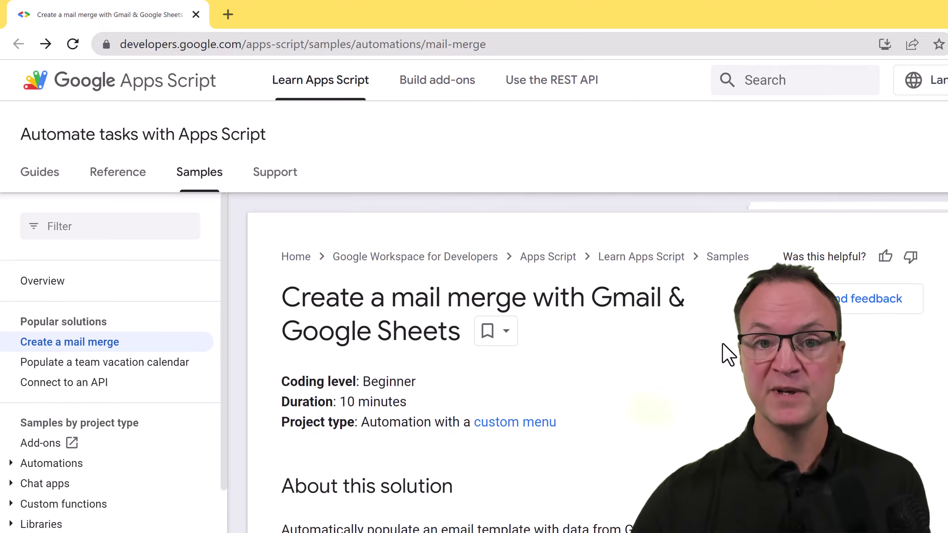
scroll(727, 355, "down", 2)
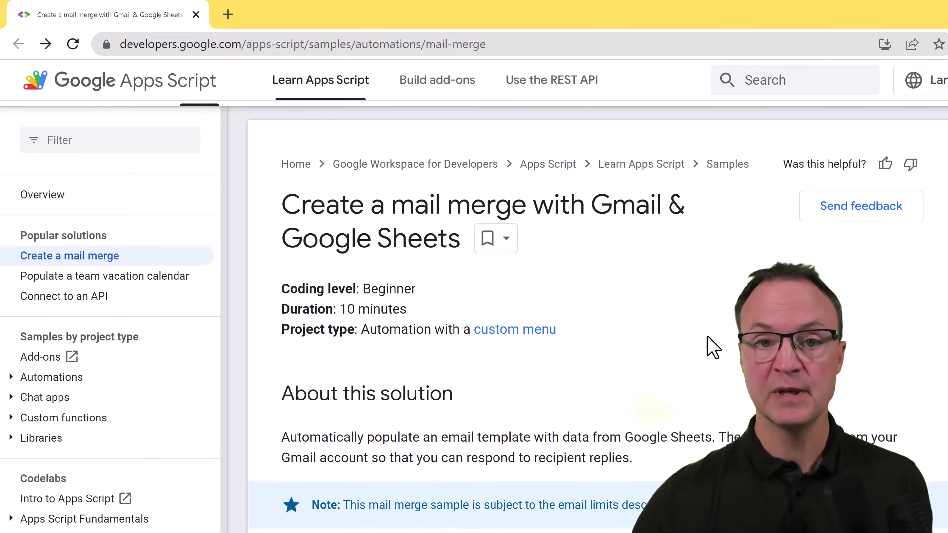
scroll(713, 347, "down", 18)
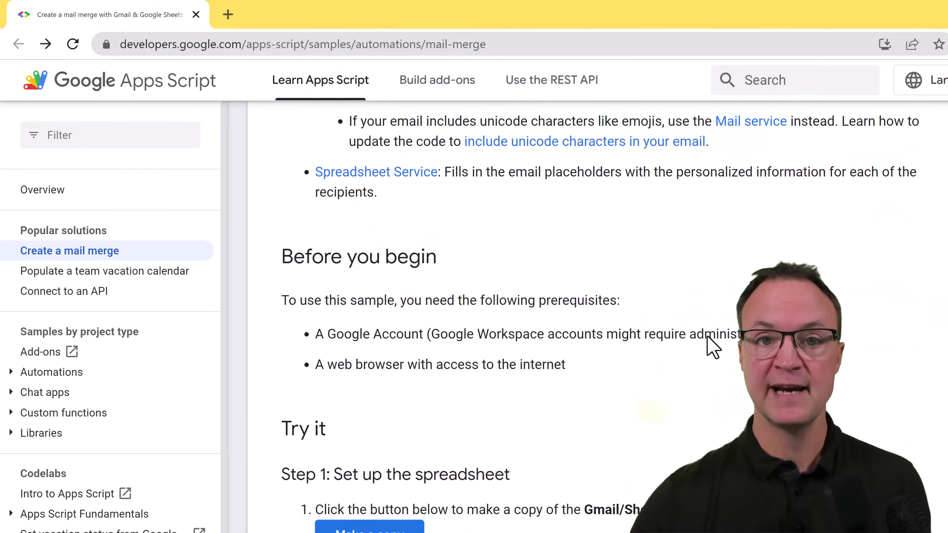
scroll(713, 348, "down", 8)
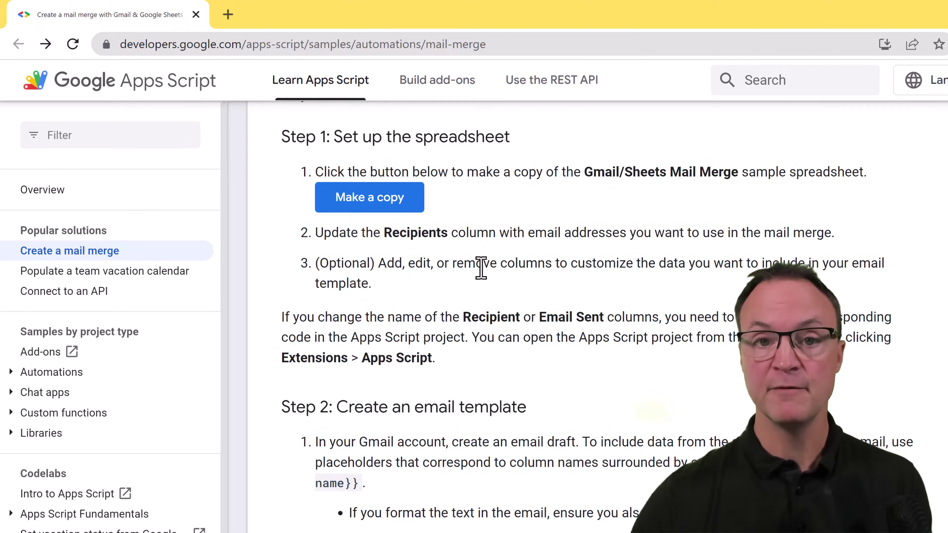
scroll(479, 266, "up", 2)
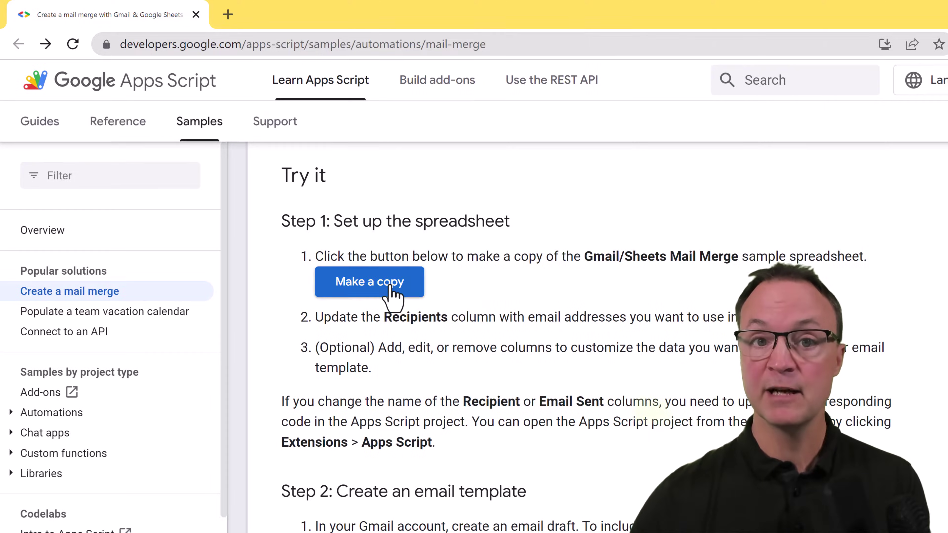
left_click(392, 295)
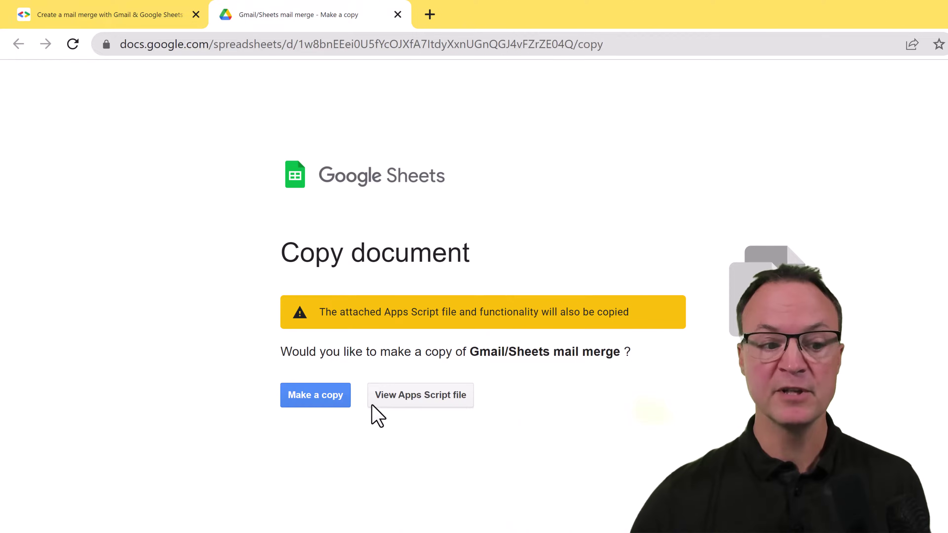
left_click(339, 399)
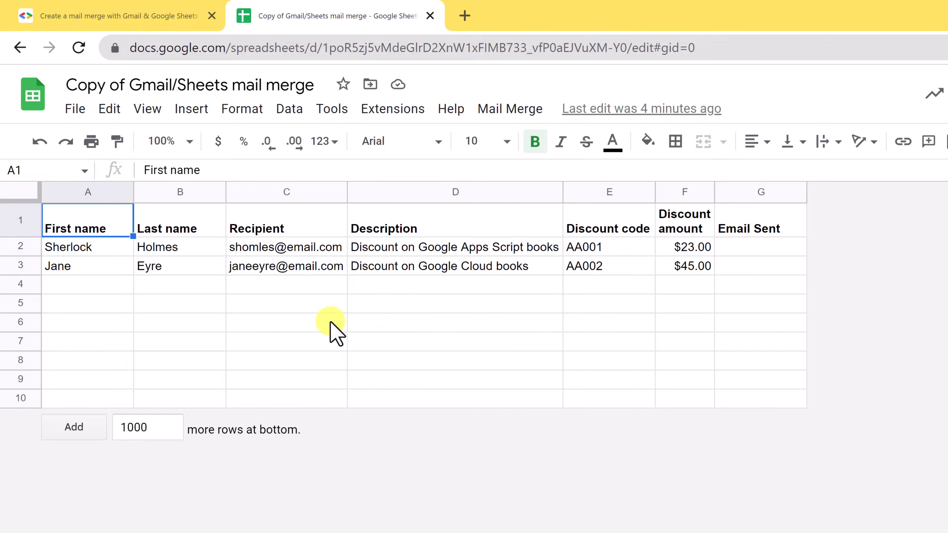
Examine the Recipient column and the Email Sent column of the copied sheet
left_click(301, 197)
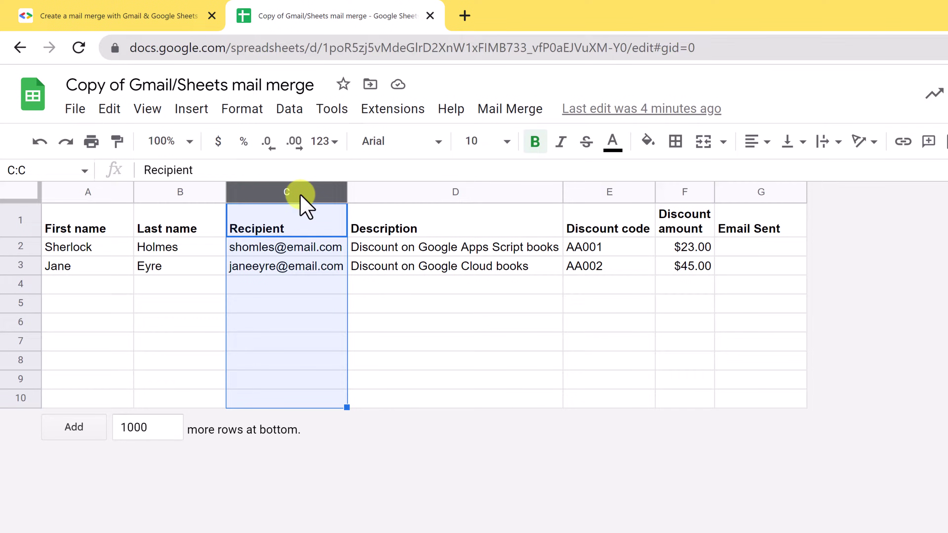
left_click(739, 194)
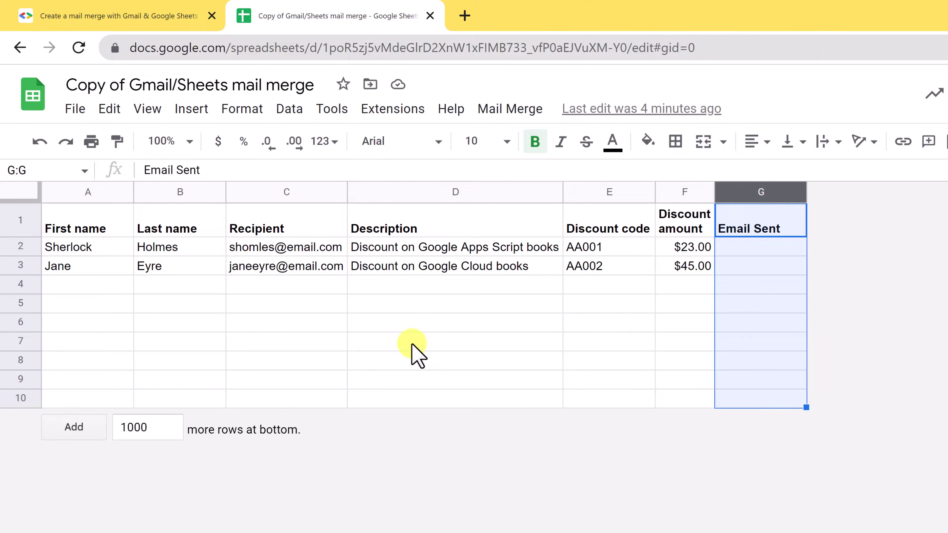
left_click(322, 338)
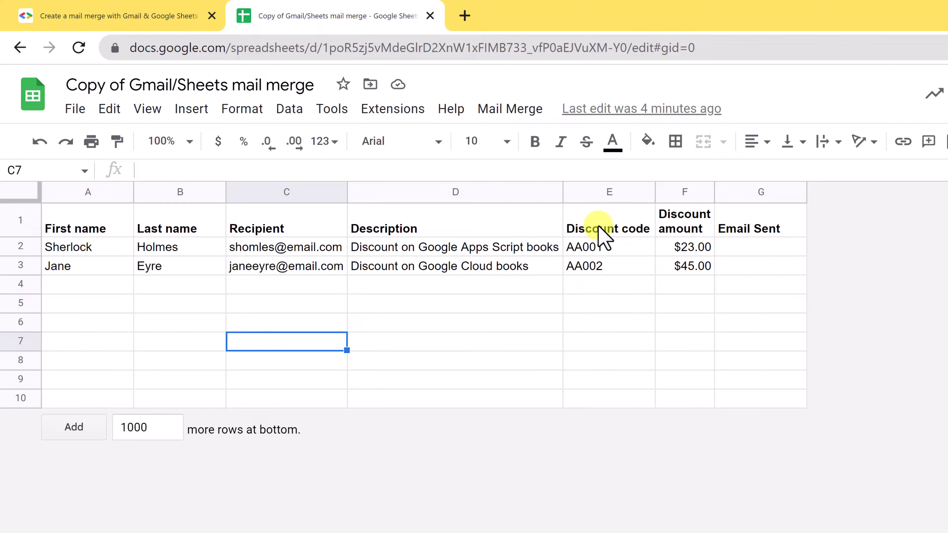
Replace the Discount code header in E1 with Quantity
left_click(606, 228)
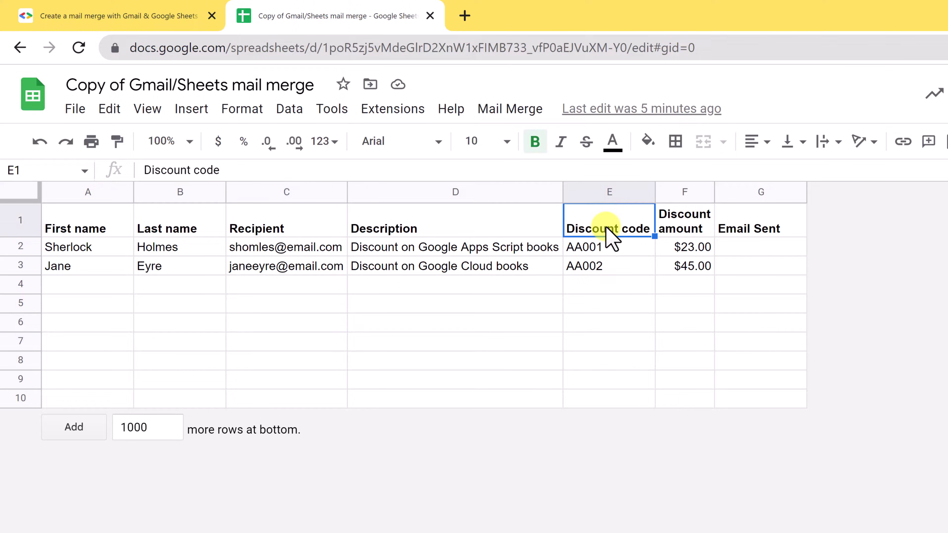
type("Qu")
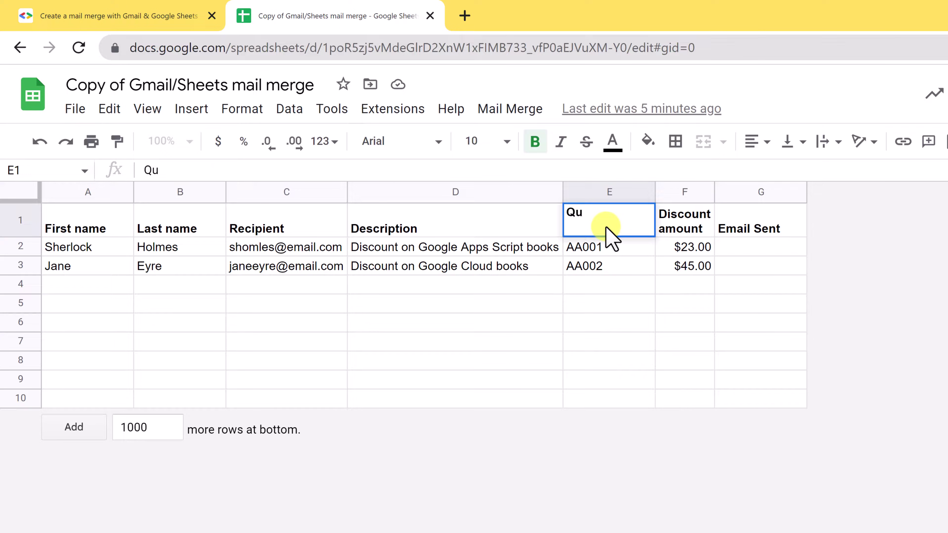
type("antity")
left_click(612, 304)
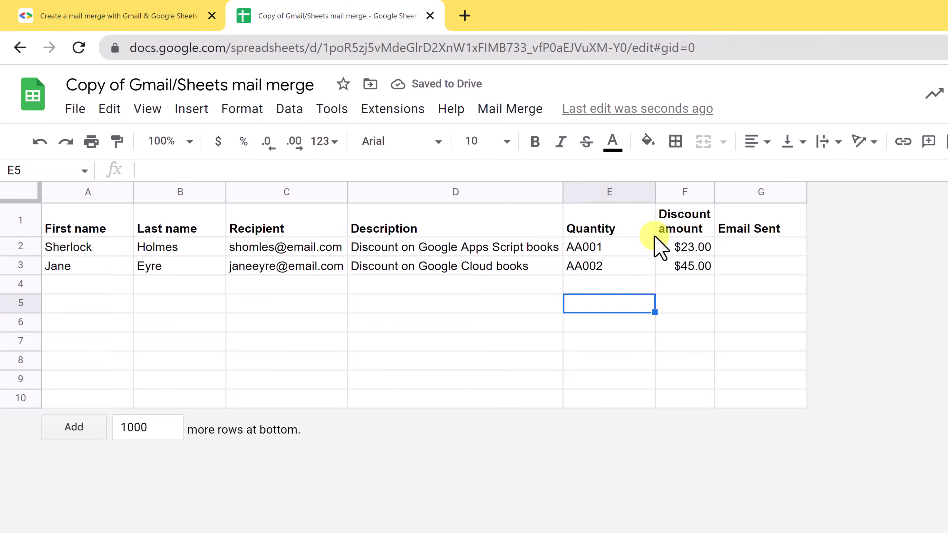
Replace the Discount amount header in F1 with Amount
double_click(704, 237)
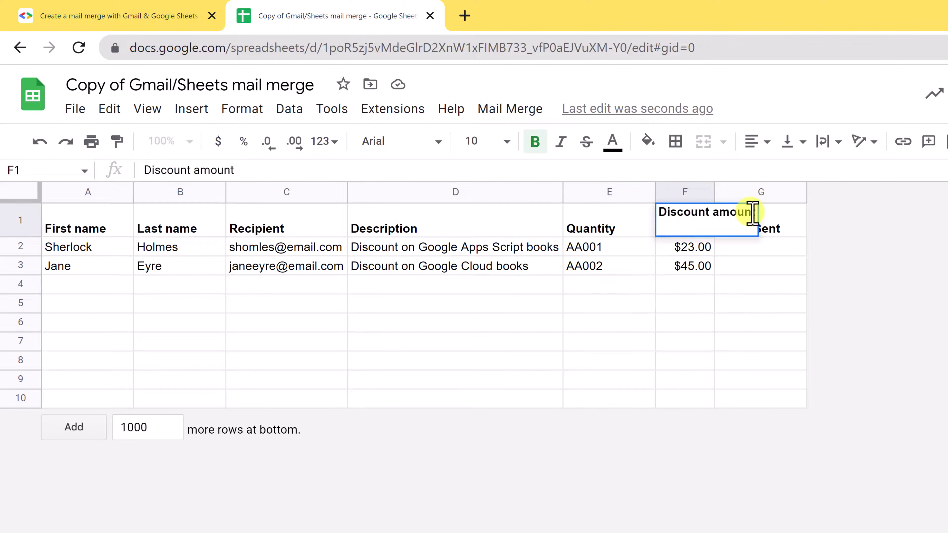
left_click_drag(764, 219, 646, 220)
type("Amount")
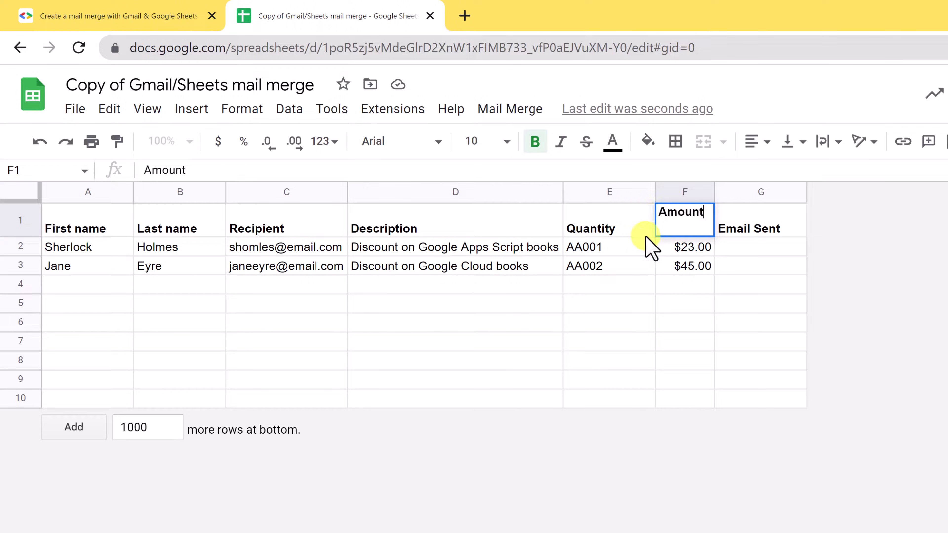
left_click(627, 322)
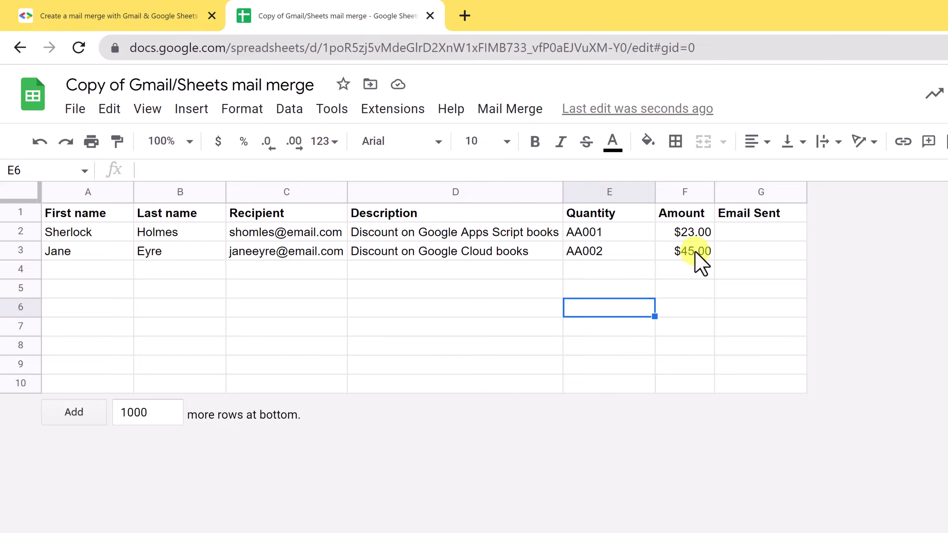
Insert a column directly after Amount and give it the header Total in G1
left_click(681, 192)
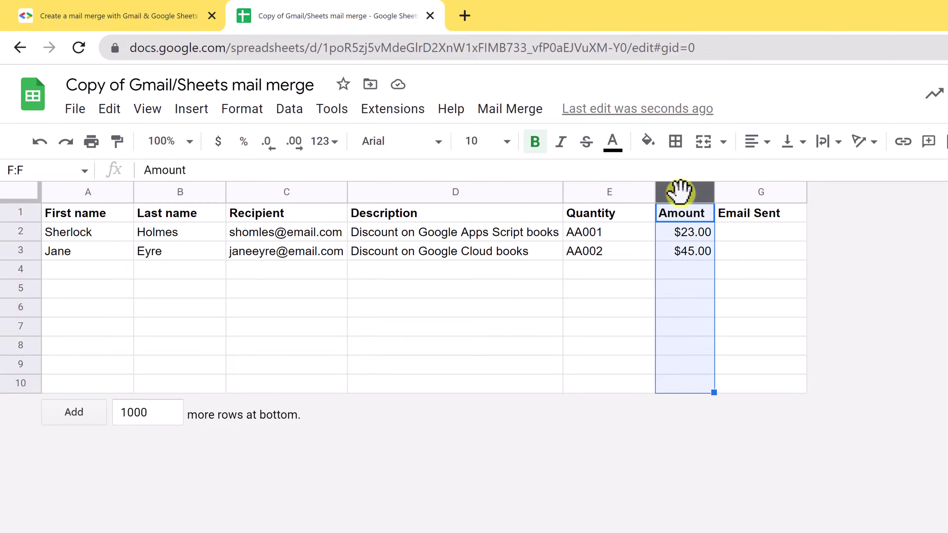
right_click(679, 191)
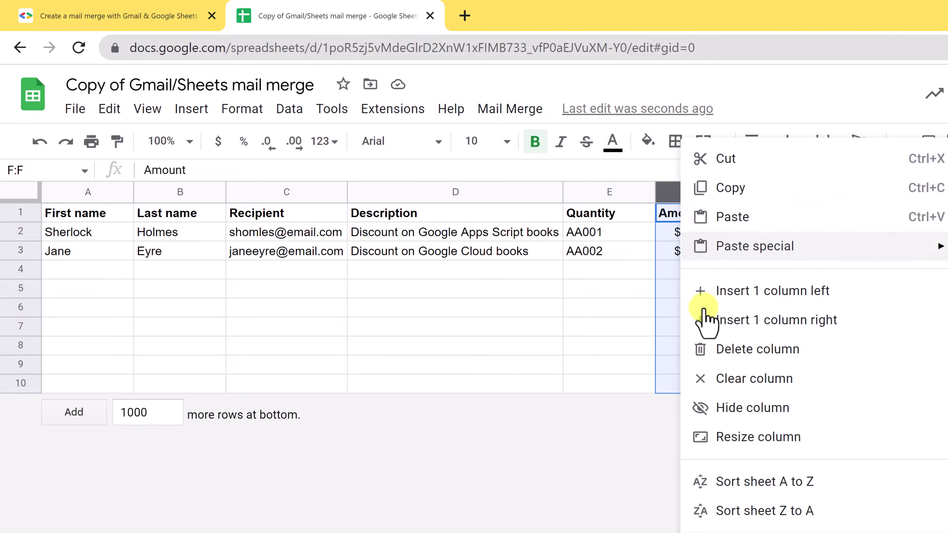
left_click(730, 322)
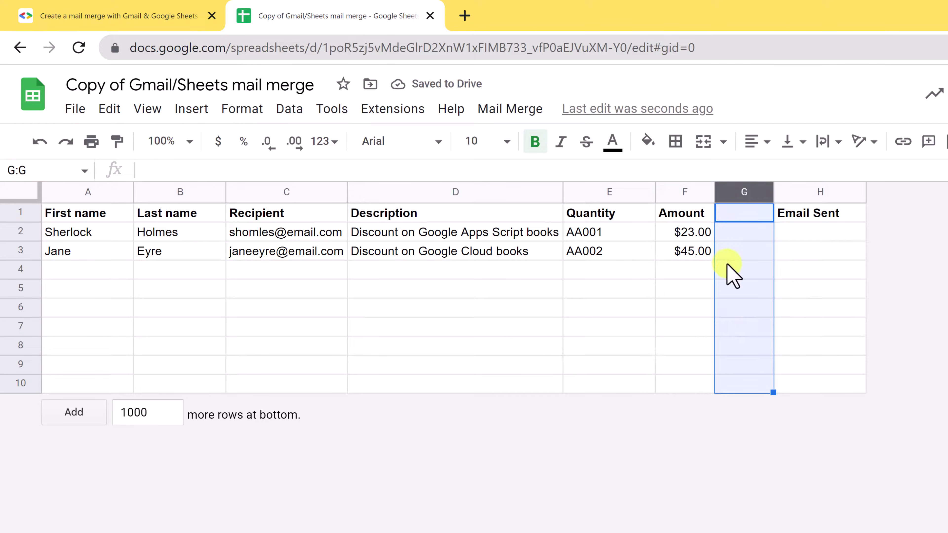
left_click(733, 213)
type("Total")
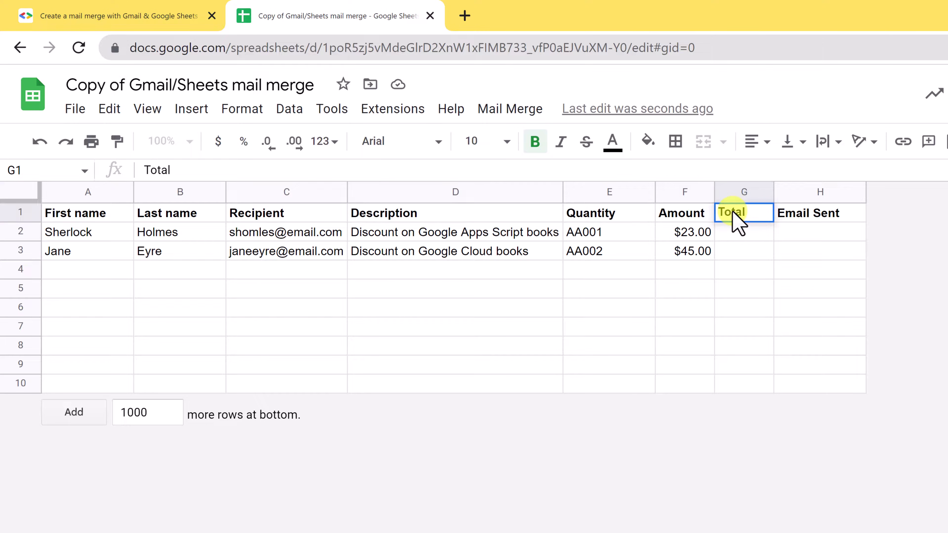
left_click(742, 257)
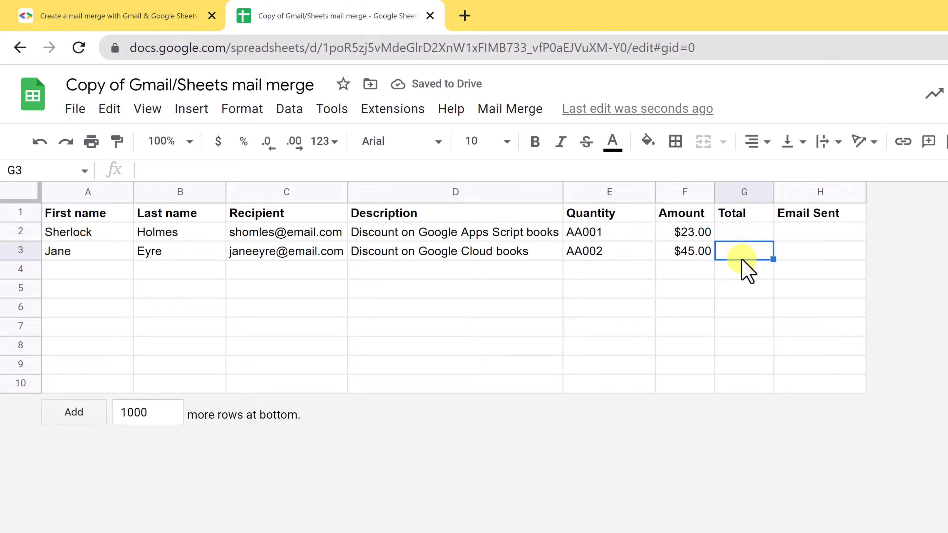
Insert a column directly after Total and give it the header Due Date in H1
right_click(738, 192)
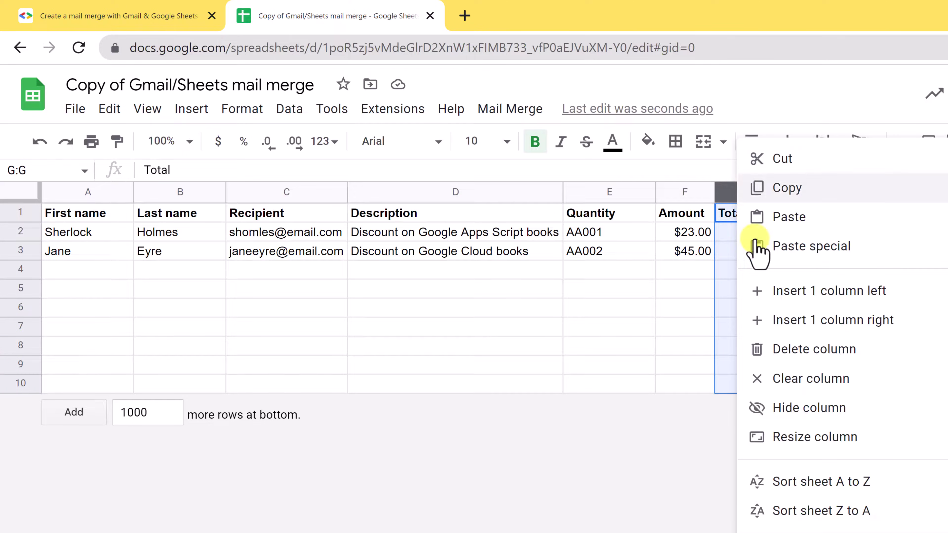
left_click(817, 321)
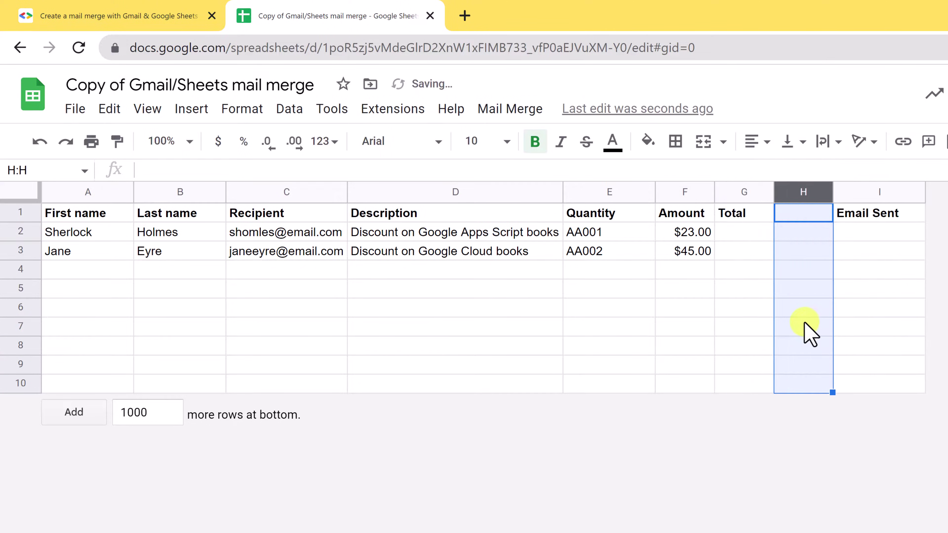
left_click(800, 213)
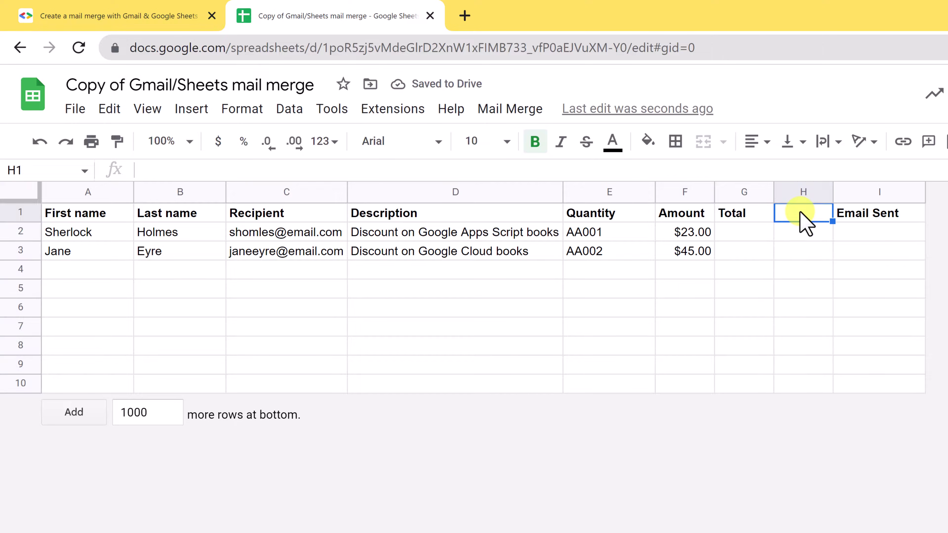
type("Due")
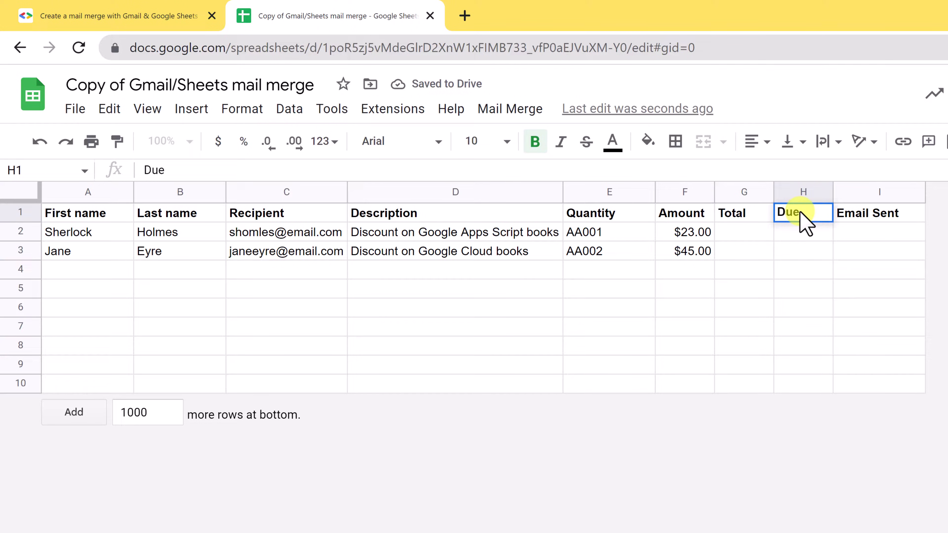
type(" Du")
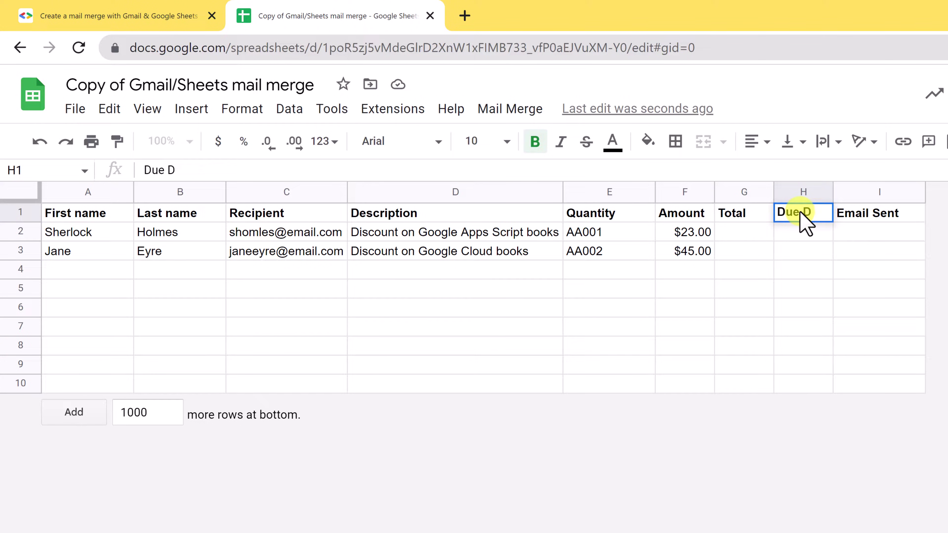
type("ate")
left_click(718, 286)
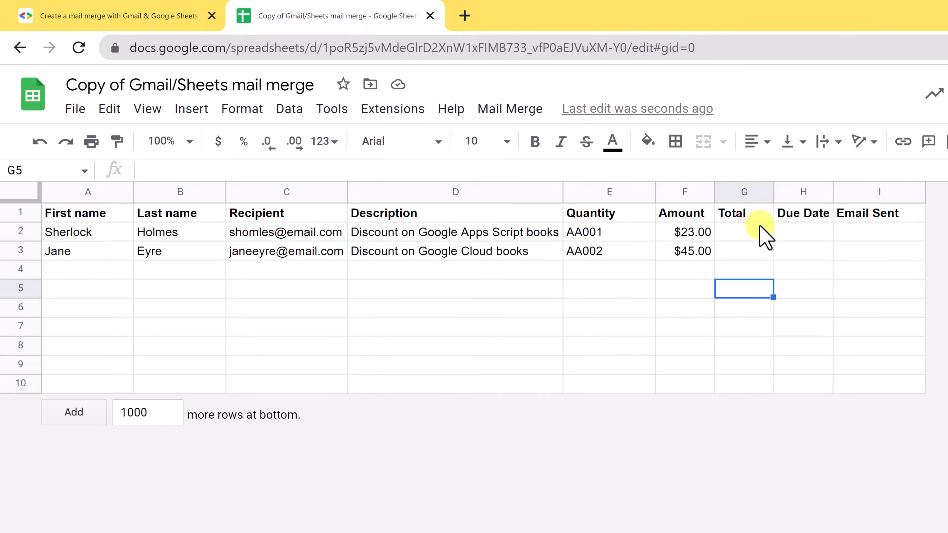
Clear the sample recipient data from A2:F4 and select the first cell under First name
left_click_drag(71, 235, 698, 280)
key("Delete")
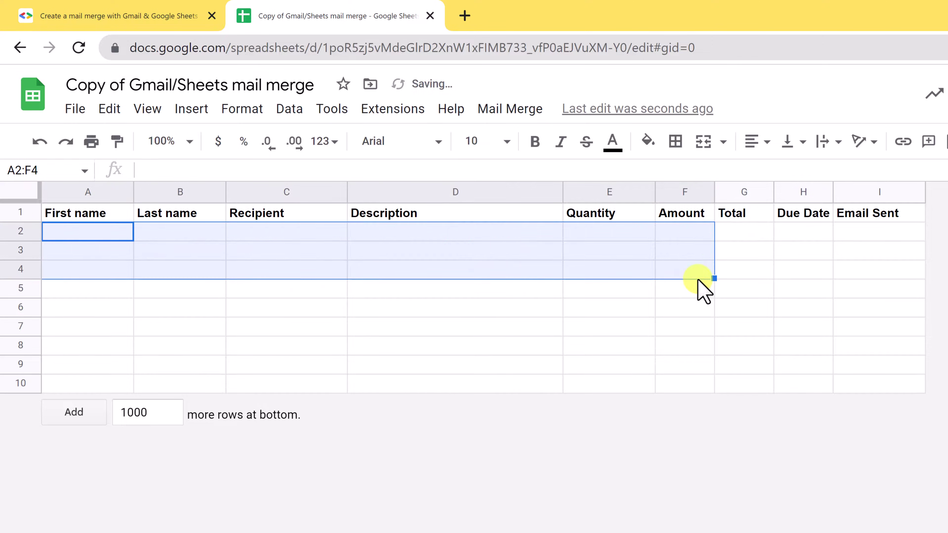
left_click(106, 234)
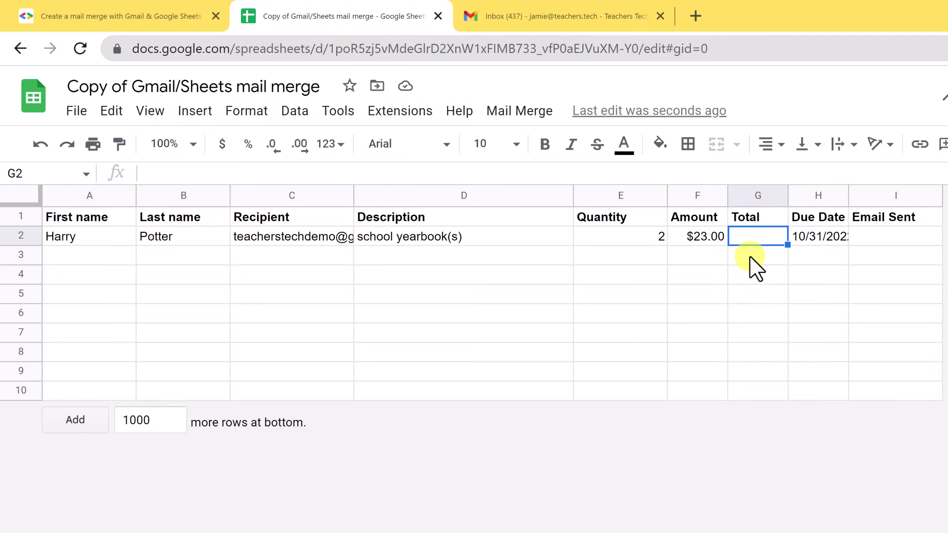
Calculate the total in G2 with the suggested formula =E2*F2
double_click(750, 239)
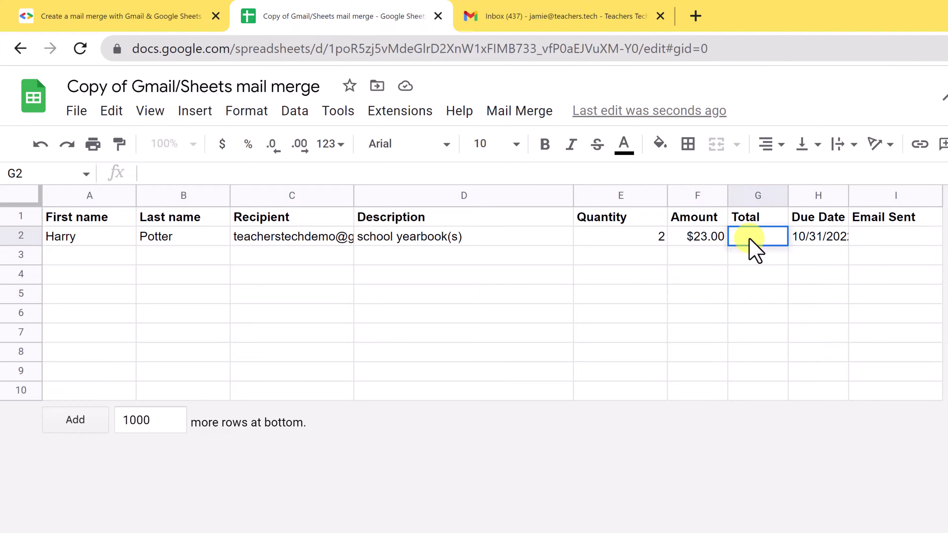
type("=")
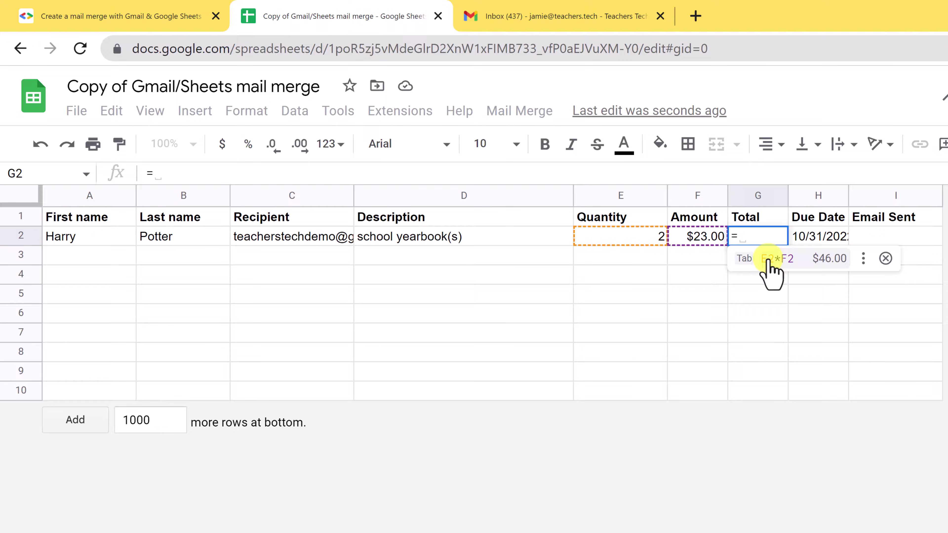
left_click(774, 261)
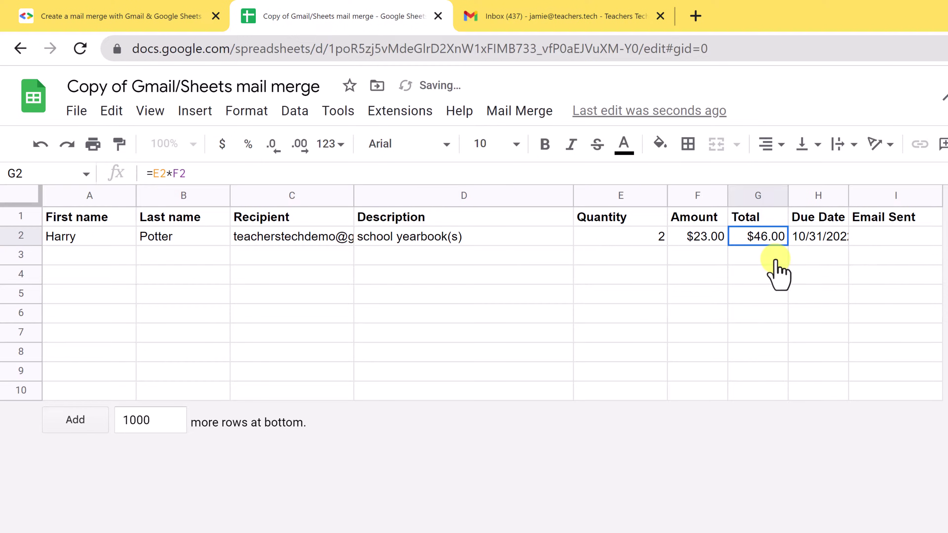
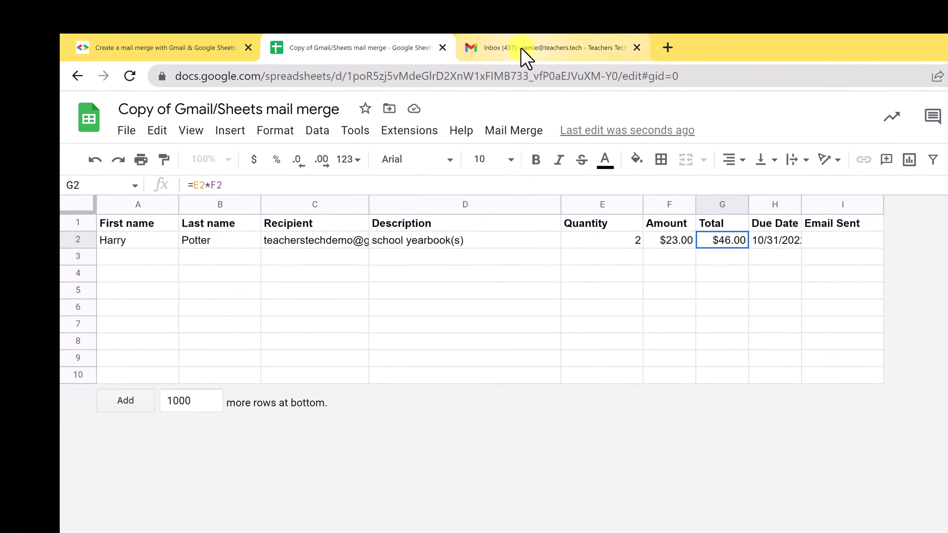
Switch to the open Gmail inbox
left_click(532, 17)
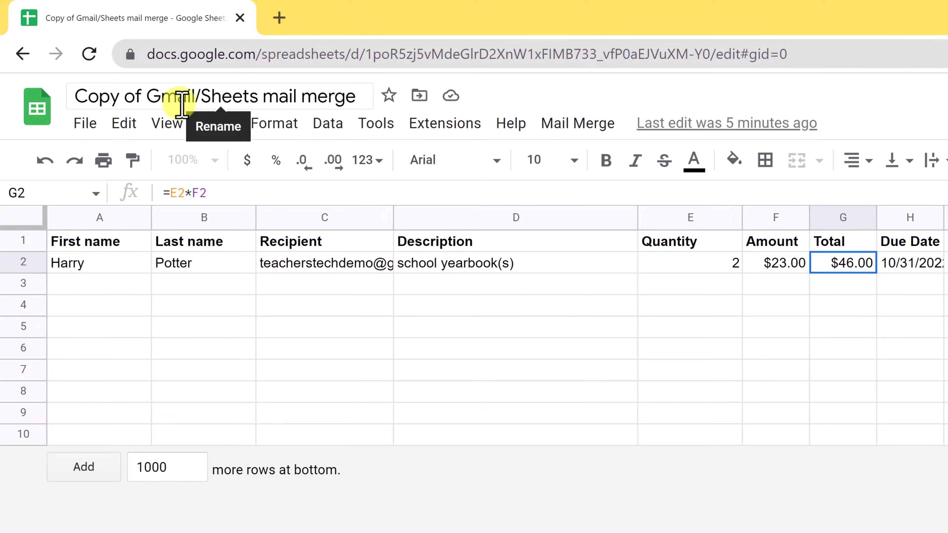
Rename the spreadsheet as Gmail/Sheets mail merge and check the Drive folders it could be moved to
left_click(182, 101)
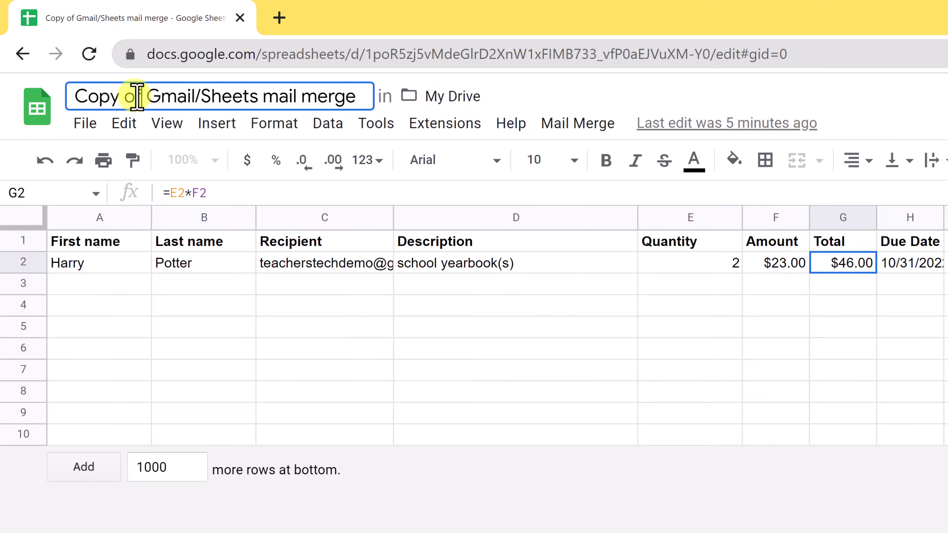
left_click_drag(137, 97, 59, 106)
key("BackSpace")
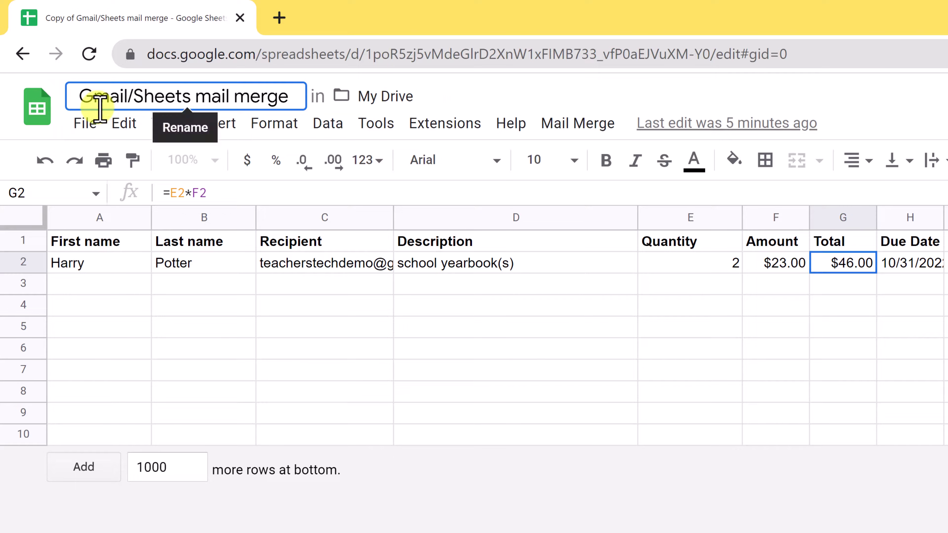
key("Delete")
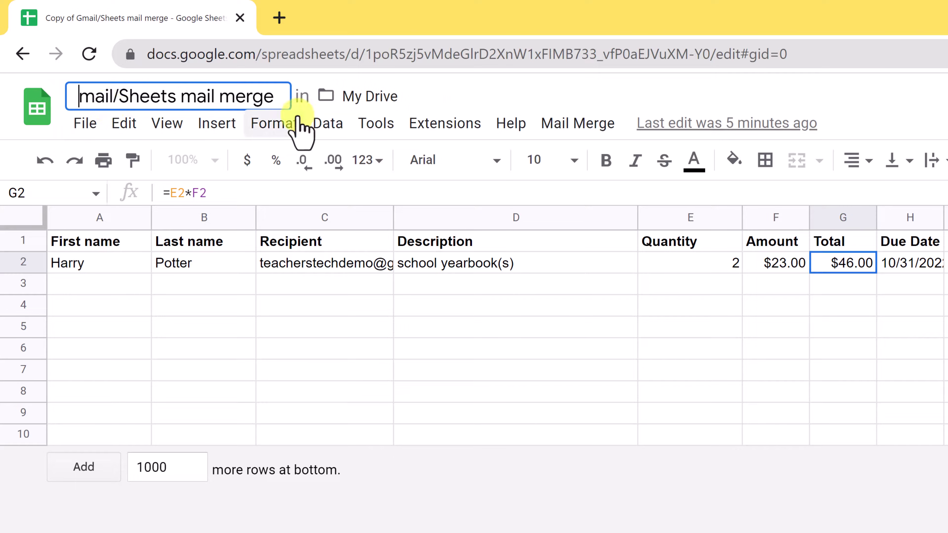
type("G")
left_click(449, 96)
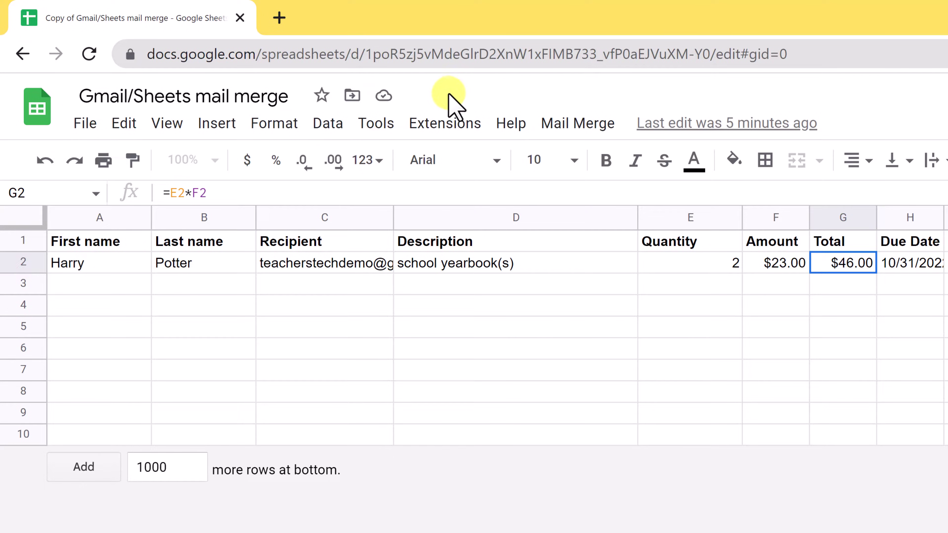
left_click(353, 98)
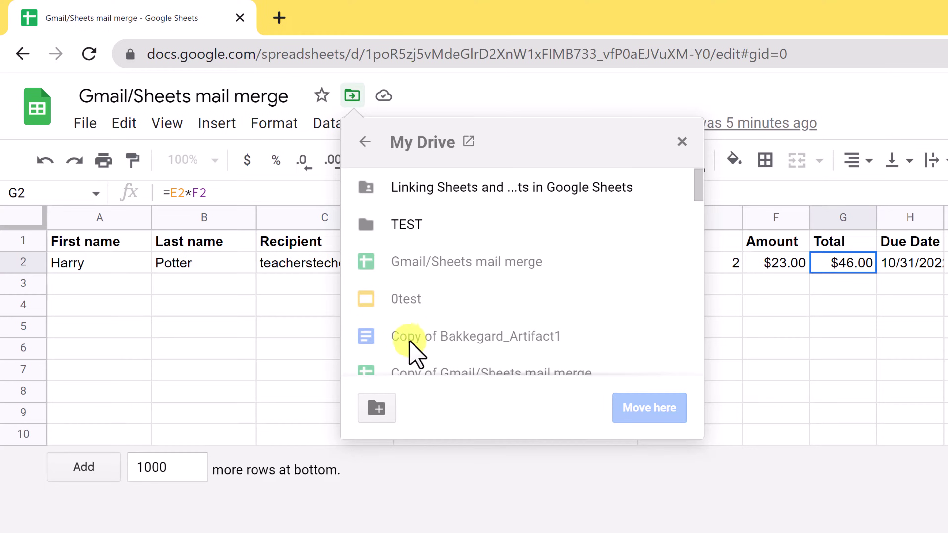
left_click(681, 142)
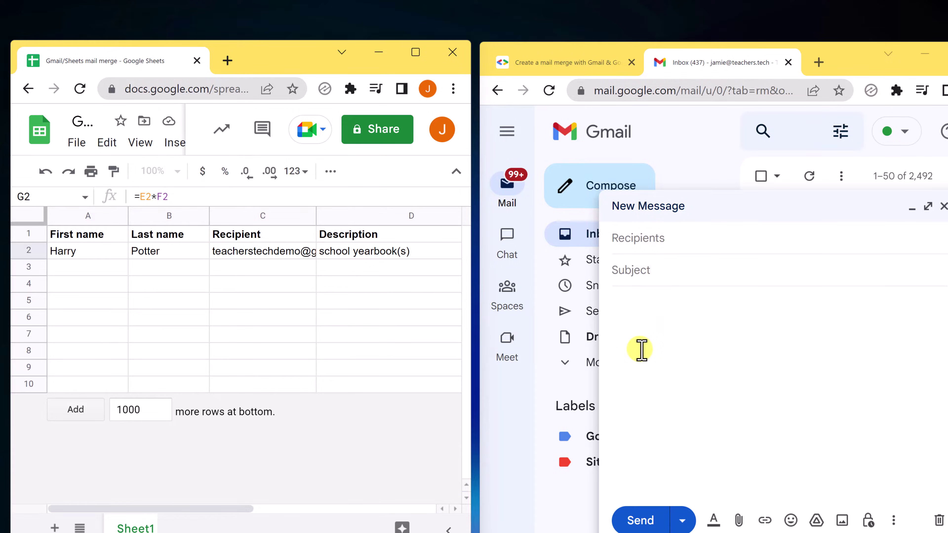
Address the new Gmail message to the placeholder {{Recipient}}, copying the field name from the sheet's Recipient header
left_click(619, 241)
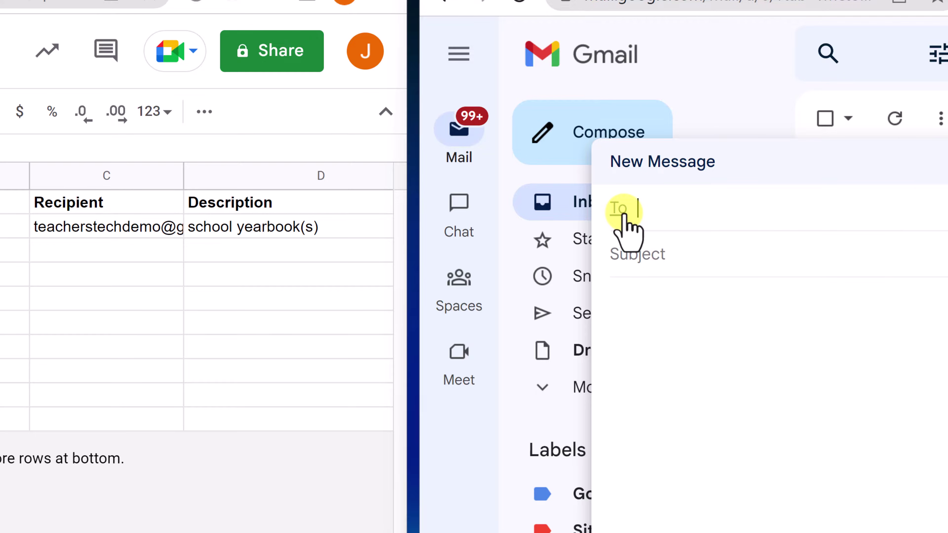
type("{{")
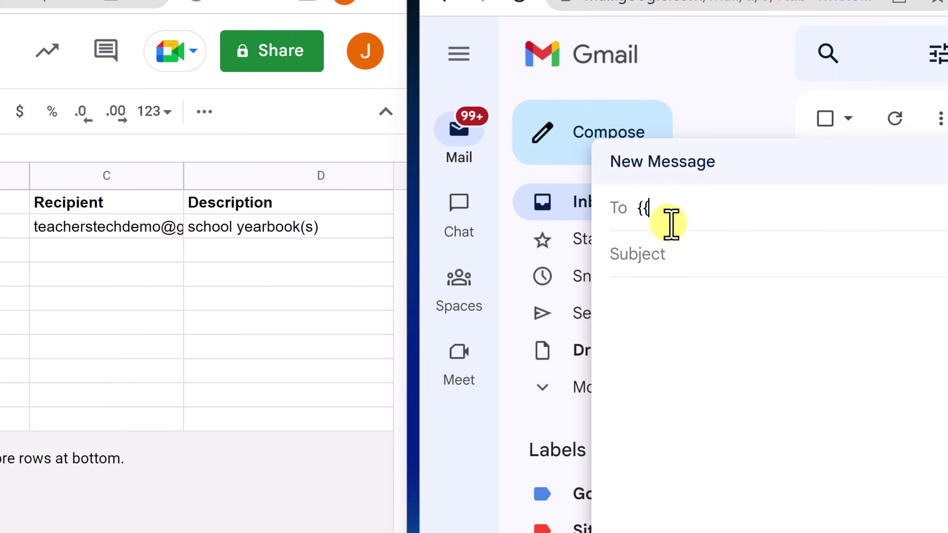
left_click(90, 203)
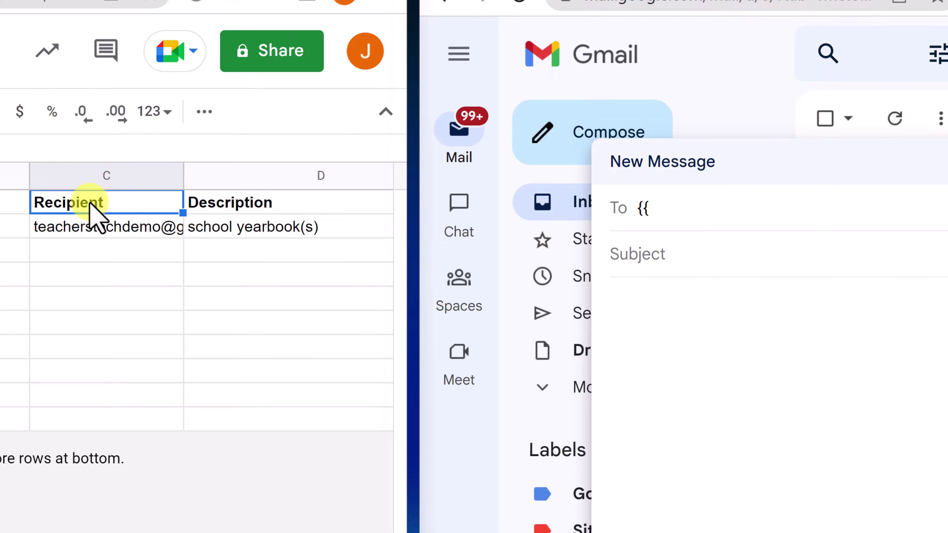
key("ctrl+c")
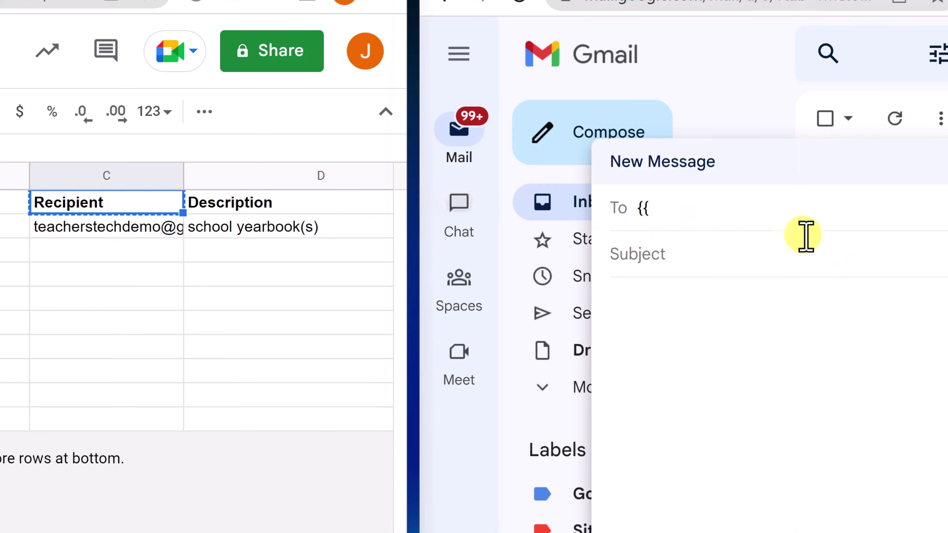
left_click(669, 214)
type("{{")
key("ctrl+v")
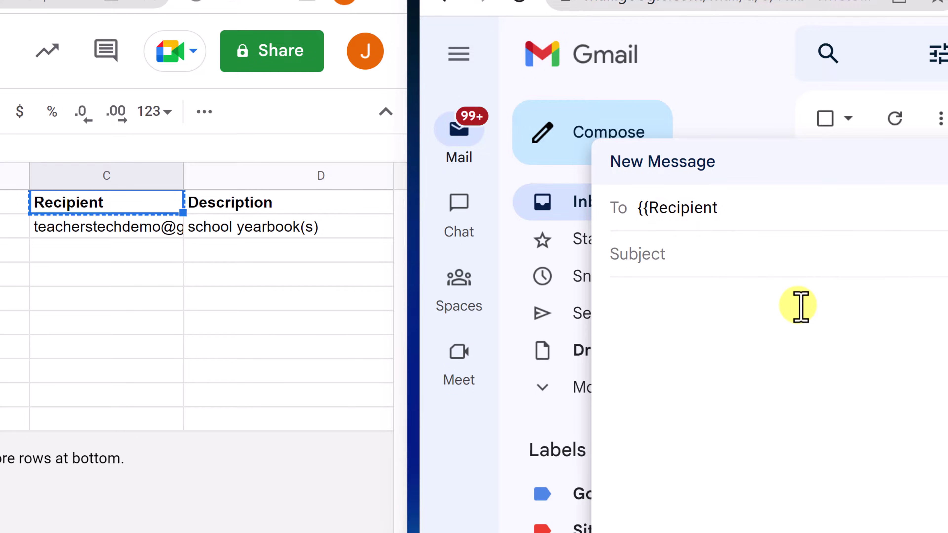
type("}}")
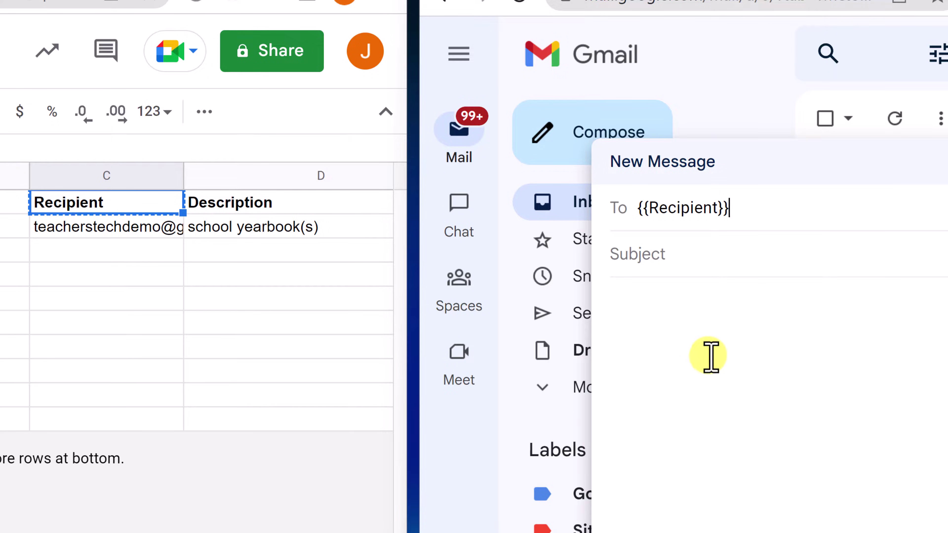
Enter the message subject Upcoming fees for {{Quantity}}, copying the field name from the sheet's Quantity header
left_click(639, 254)
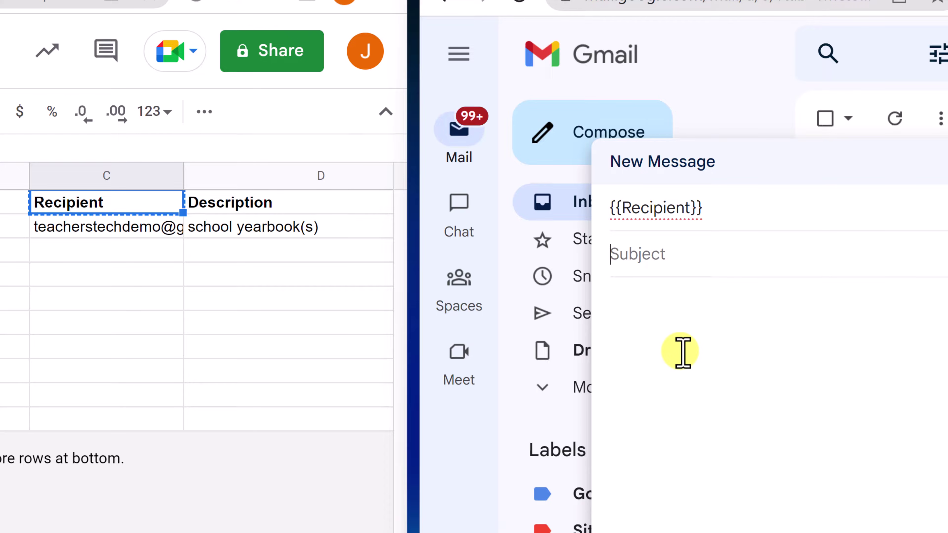
type("U")
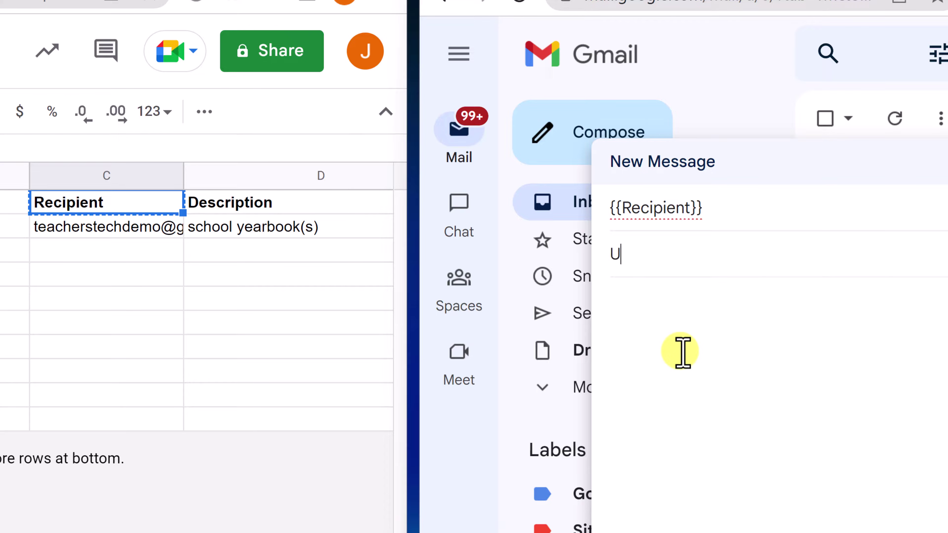
type("pcoming fees for")
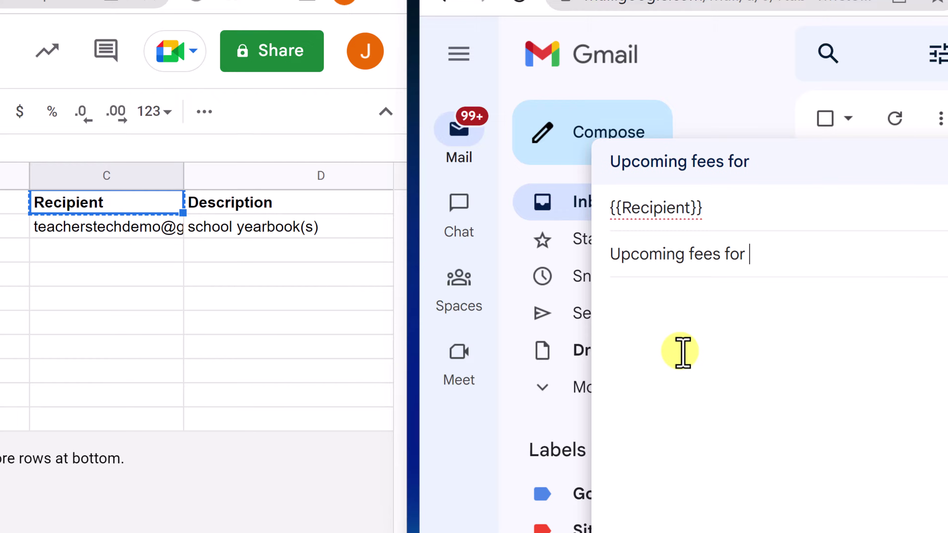
type("{{")
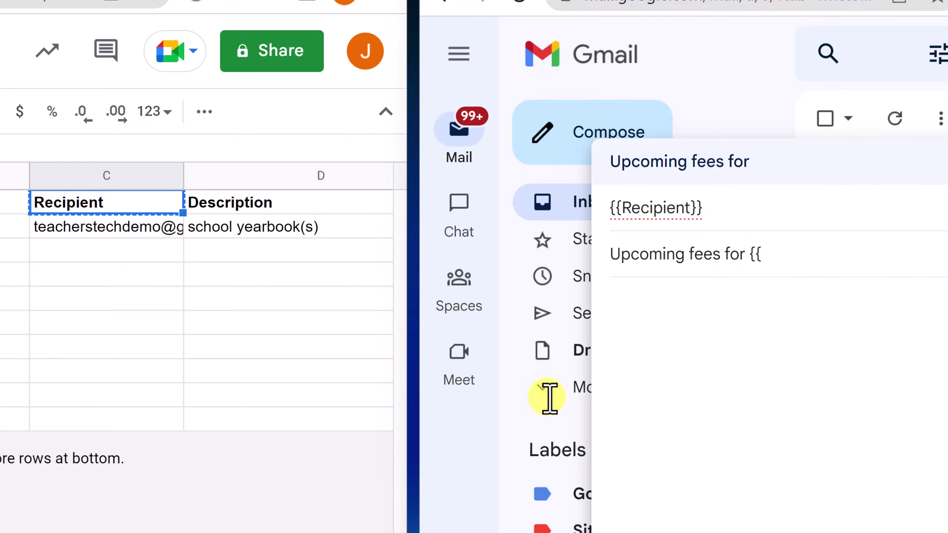
scroll(197, 295, "right", 5)
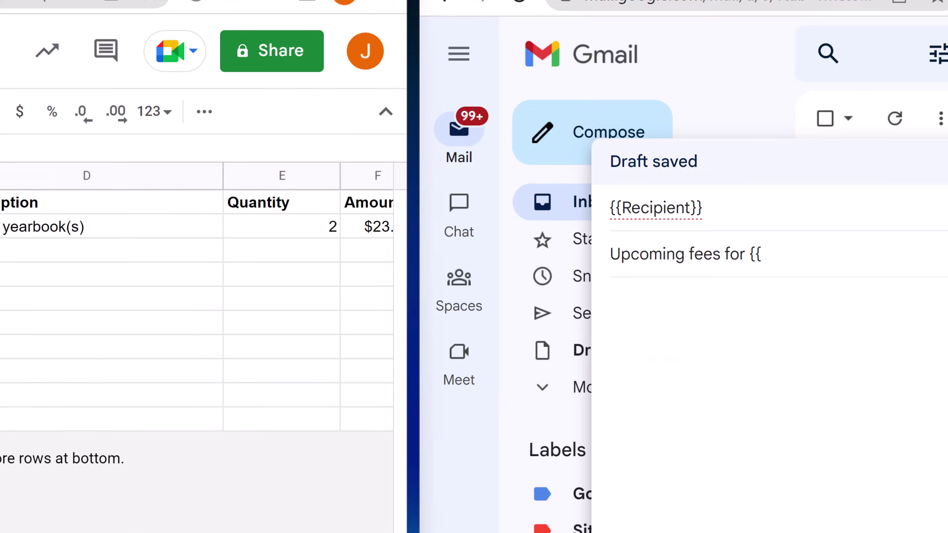
left_click(260, 207)
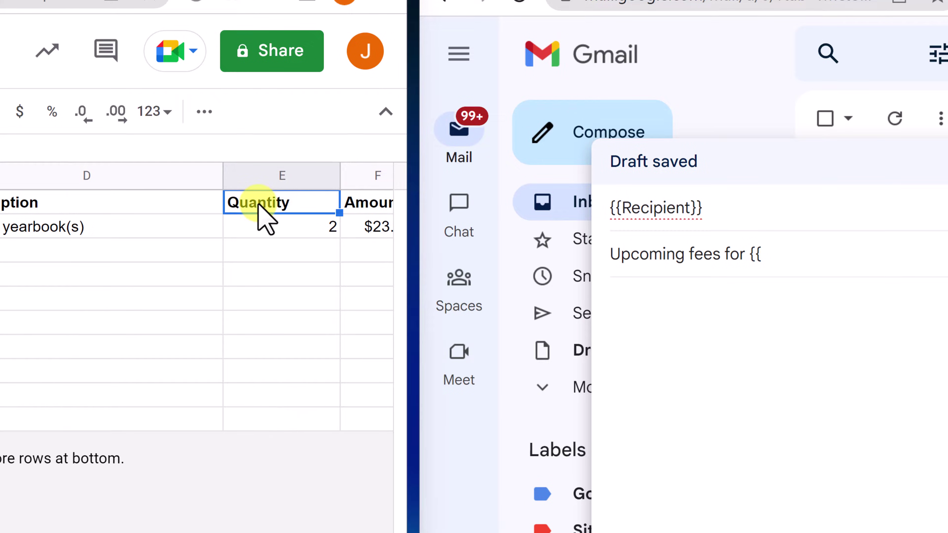
key("ctrl+c")
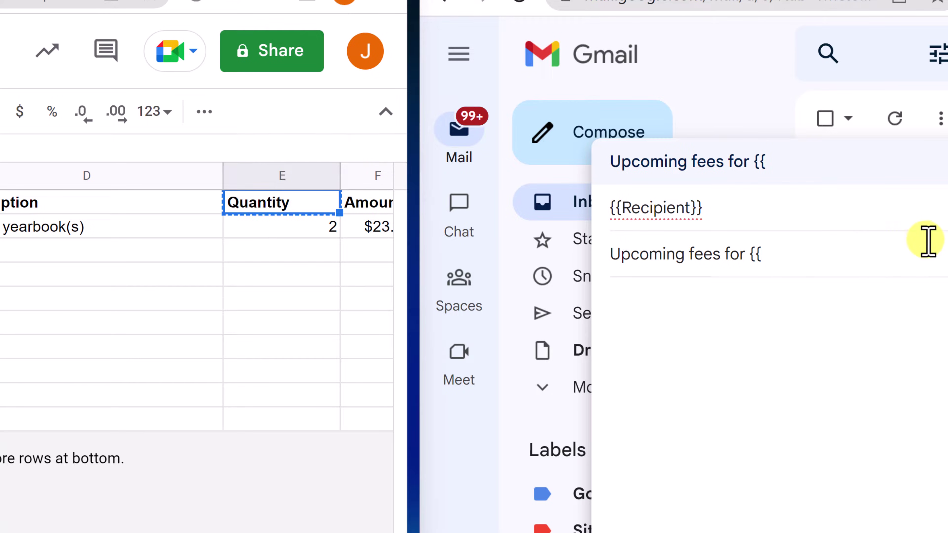
left_click(779, 262)
key("ctrl+v")
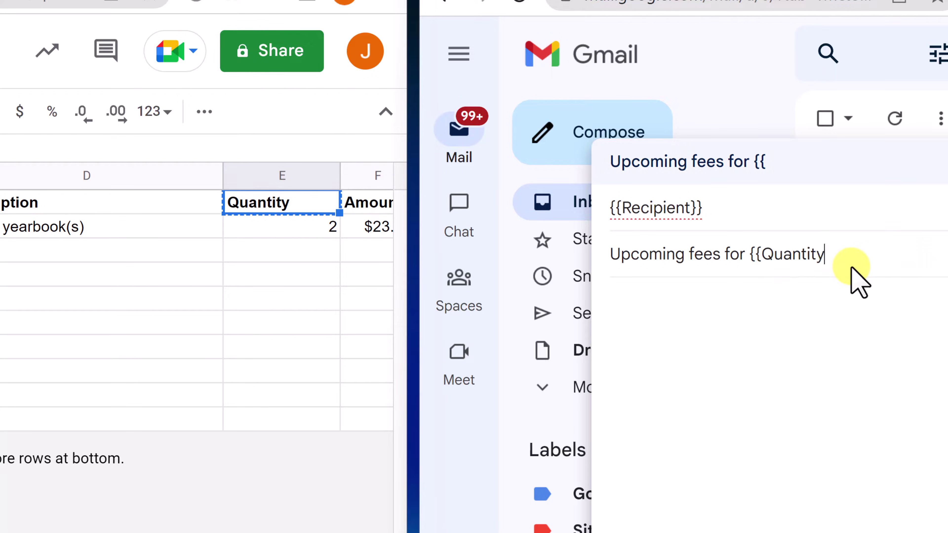
type("}}")
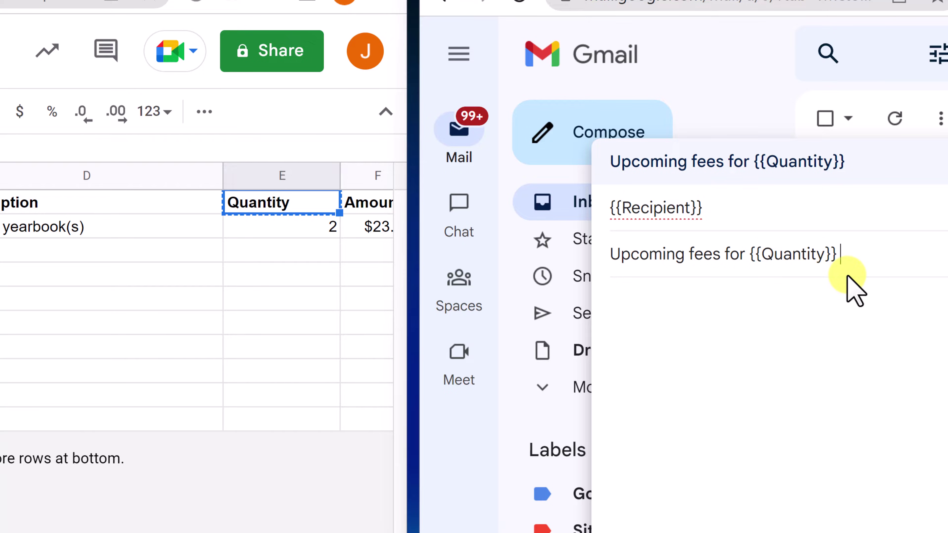
Append the placeholder {{Description}} to the subject, copying the field name from the sheet's Description header
type("{{")
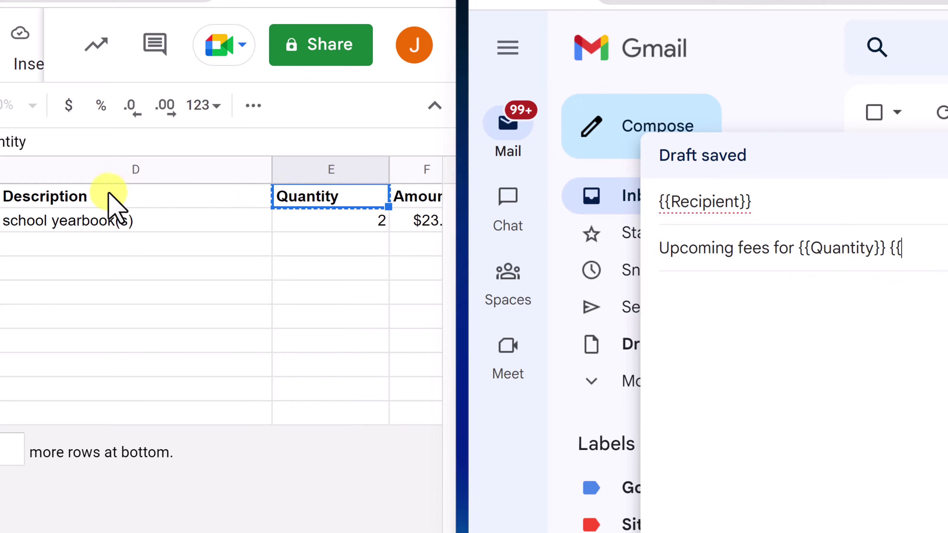
left_click(56, 196)
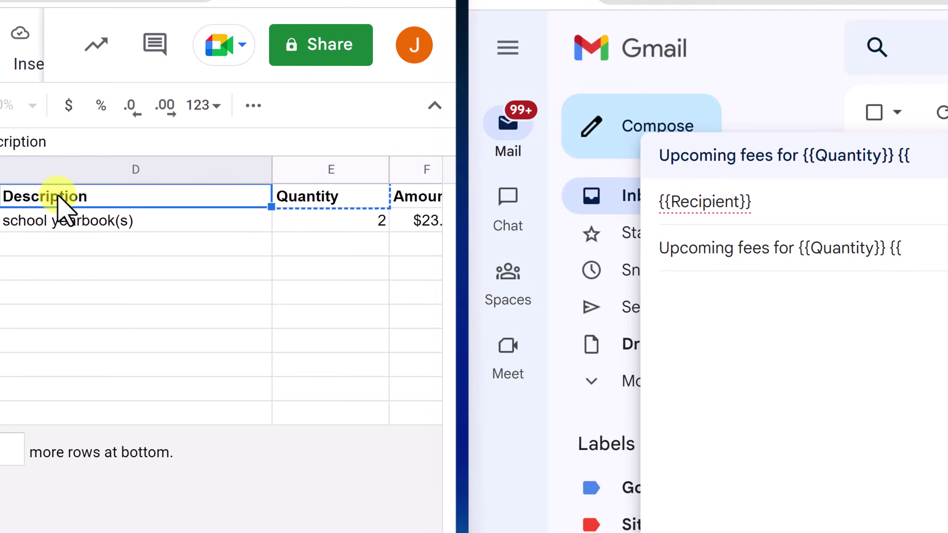
left_click(930, 251)
key("ctrl+v")
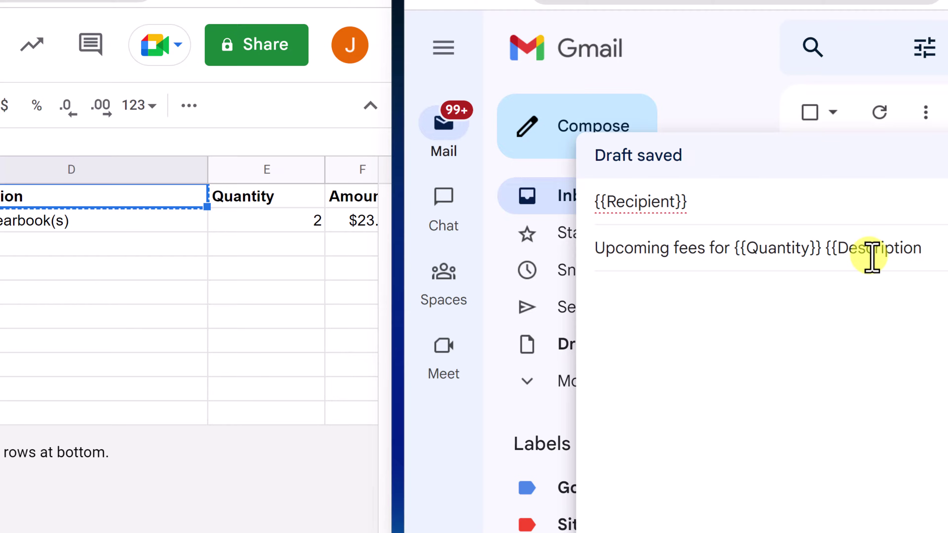
type("}}")
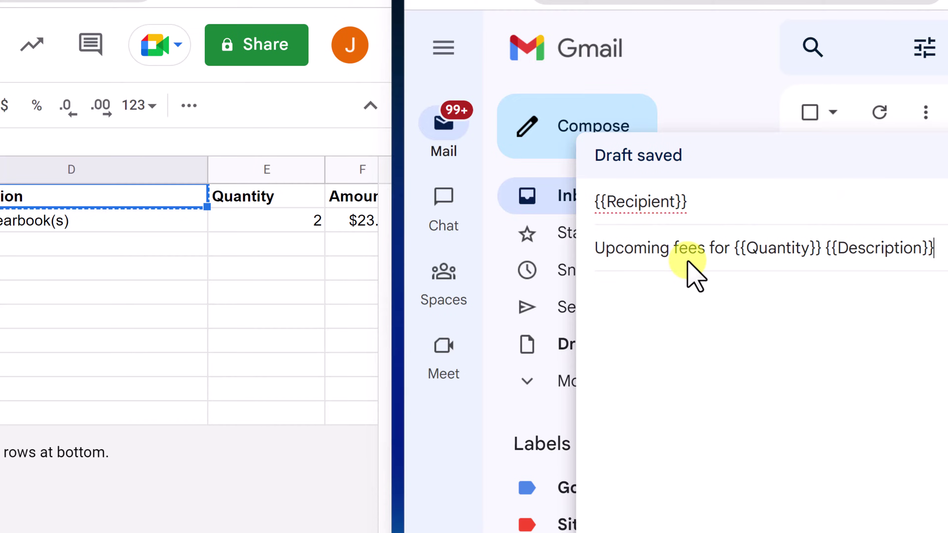
Start the message body with the greeting Hello {{First Name}}, using double braces around the field name
left_click(621, 309)
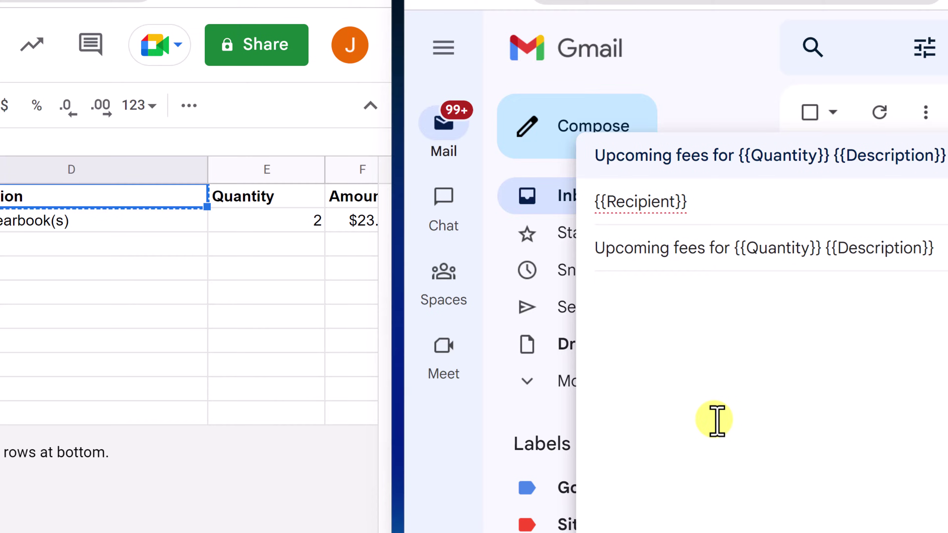
type("Hello")
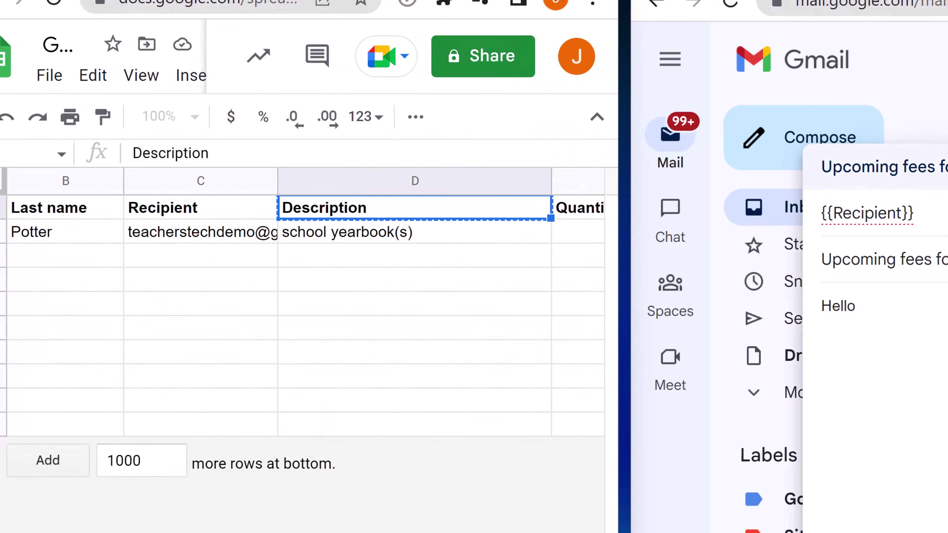
scroll(306, 298, "left", 3)
left_click(896, 302)
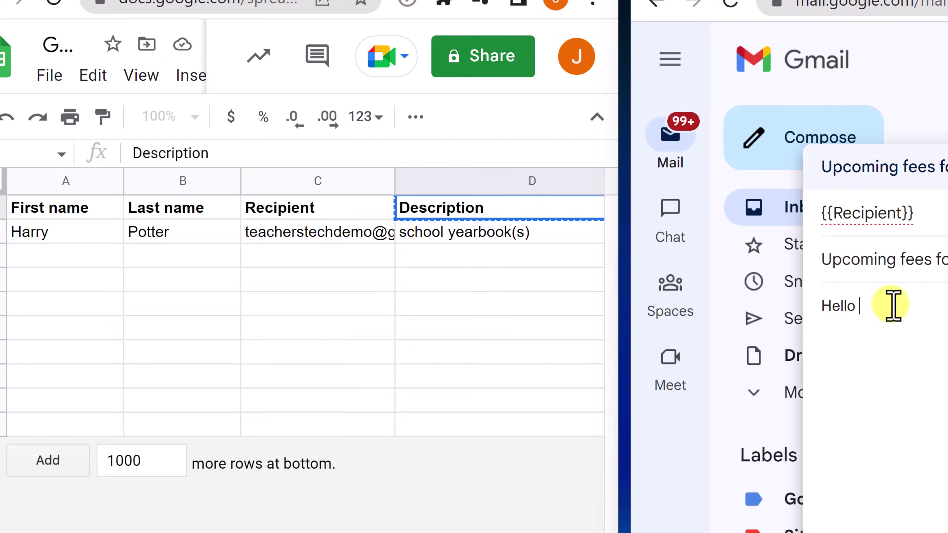
type("{{First Name")
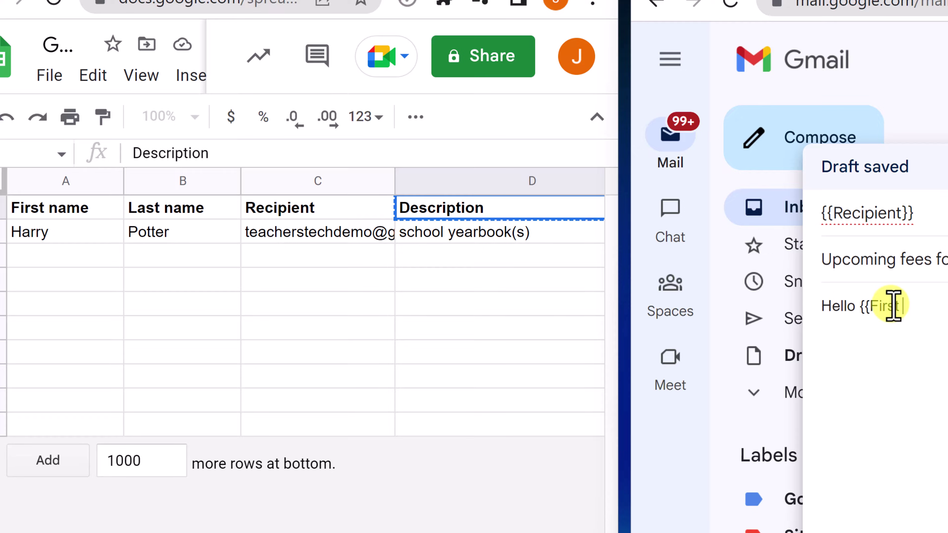
type("}},")
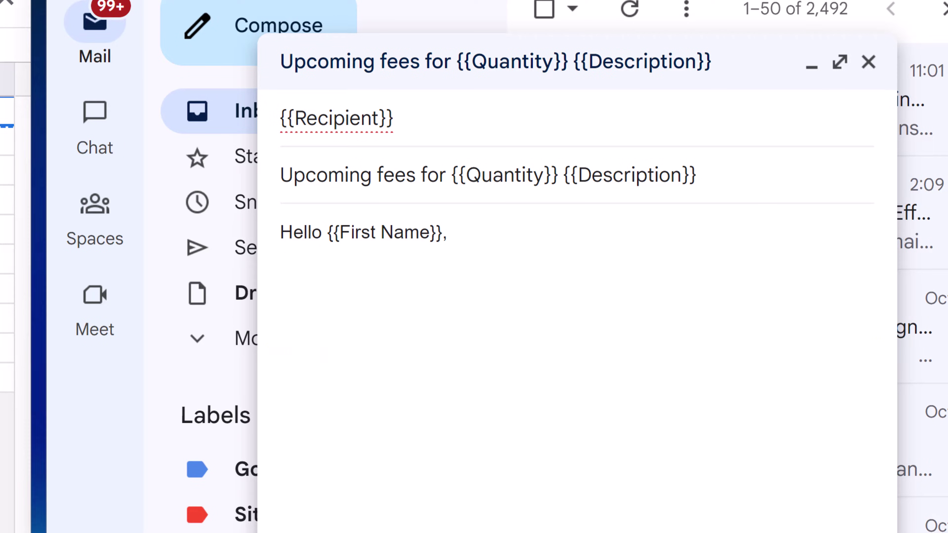
Paste the purchase paragraph with {{Quantity}}, {{Description}}, {{Total}} and {{Due Date}} below the greeting, and check the matching sheet columns
key("ctrl+v")
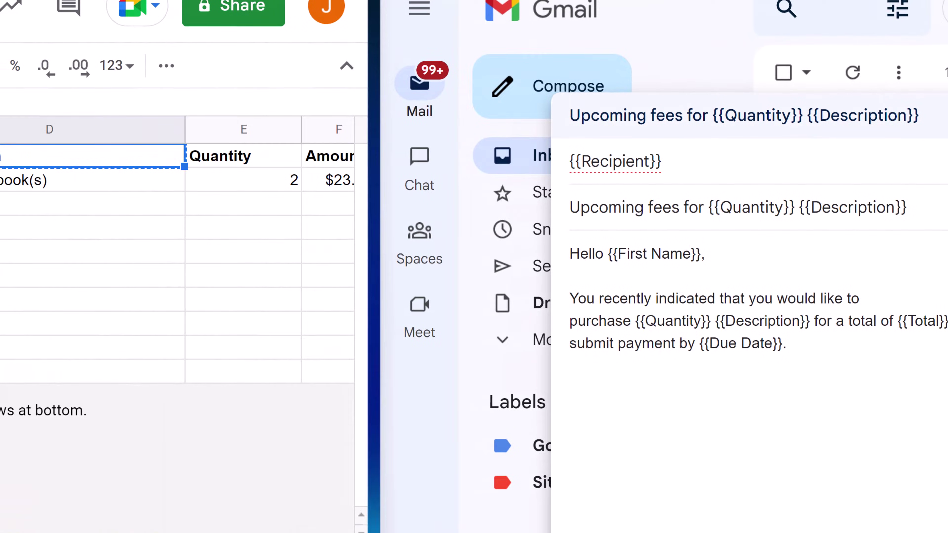
scroll(178, 261, "right", 5)
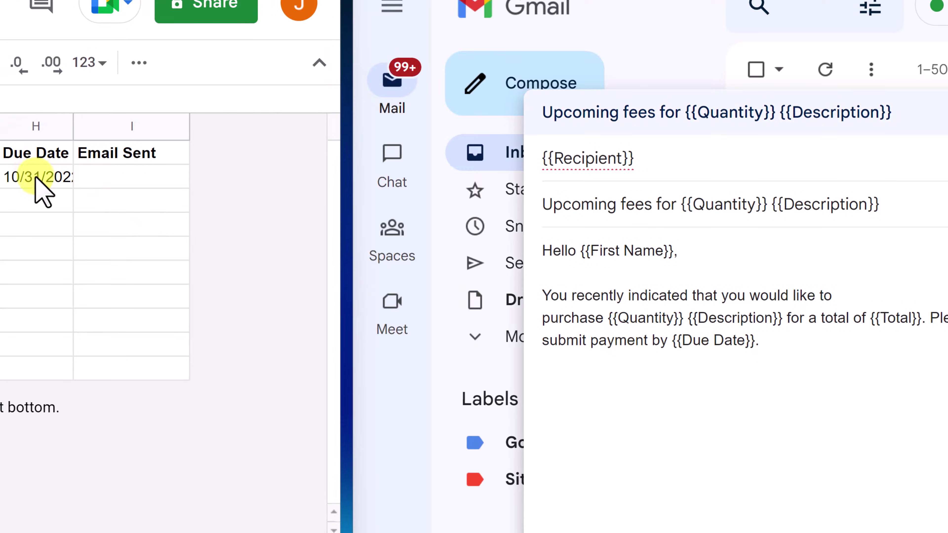
mouse_move(49, 530)
left_mouse_down()
mouse_move(8, 529)
mouse_move(62, 530)
left_mouse_up()
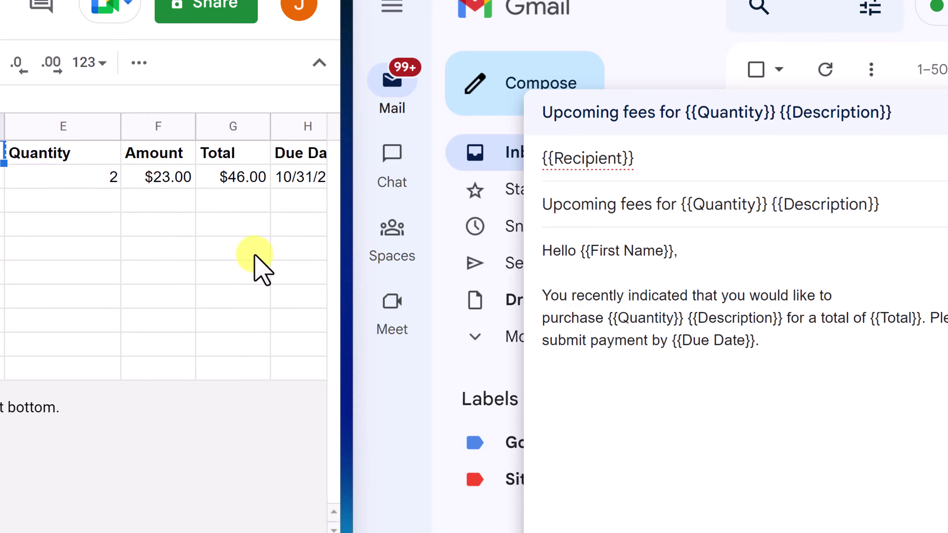
Close the message body with Thanks, followed by the sender's first name on a separate line
left_click(794, 344)
type("Thanks,")
key("Return")
key("Return")
type("Jamie")
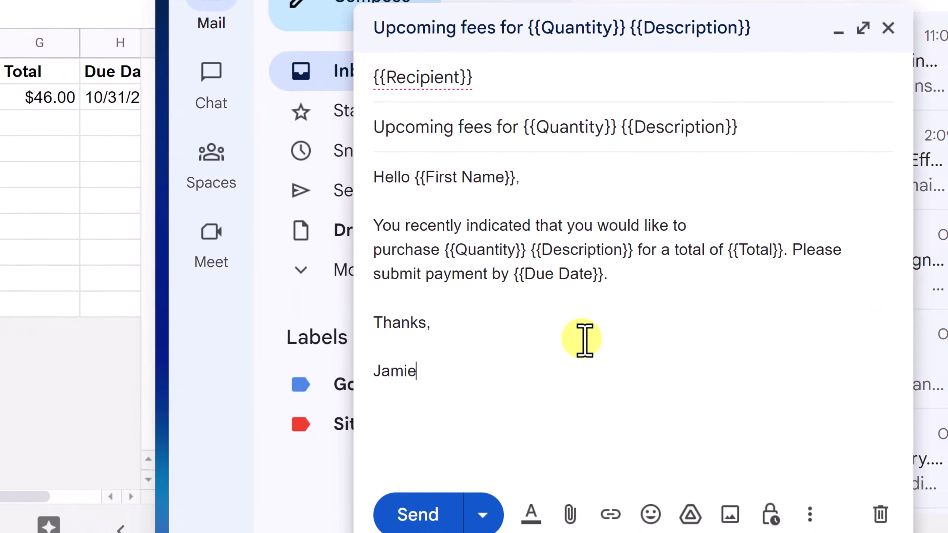
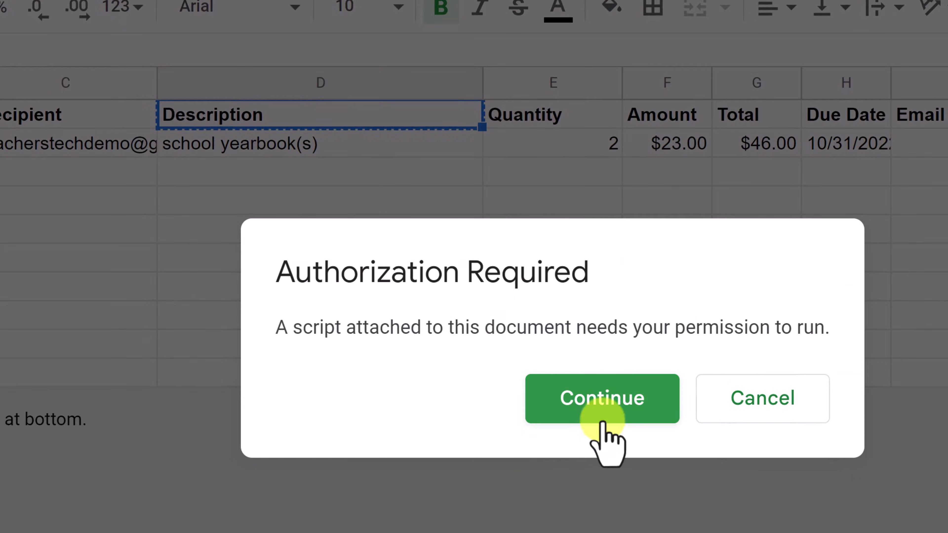
Authorize the Gmail/Sheets mail merge script with the teachers.tech account and allow all the access it requests
left_click(608, 434)
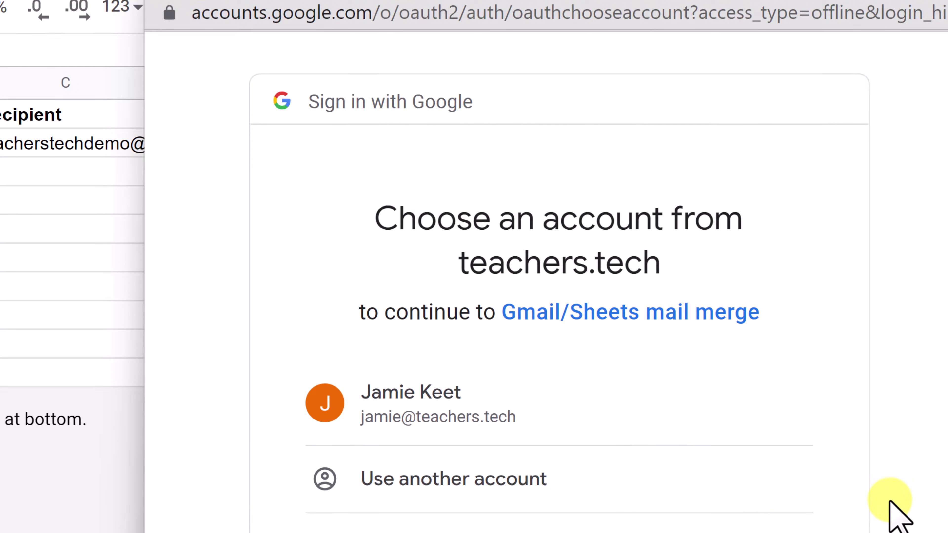
left_click(505, 429)
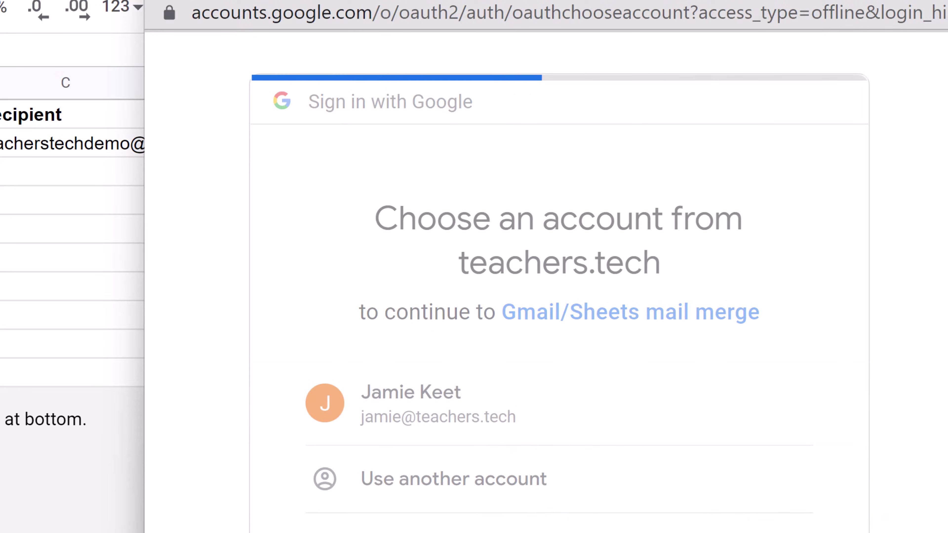
scroll(595, 284, "down", 5)
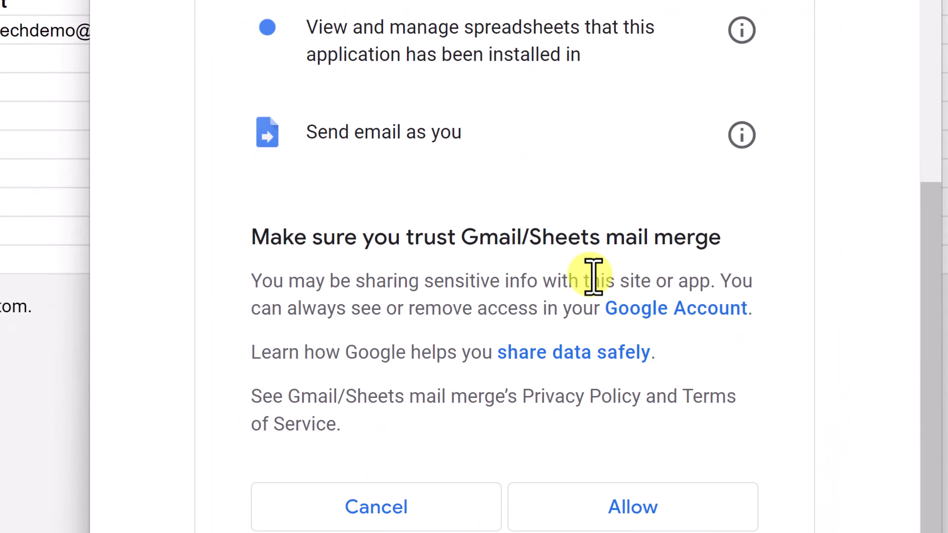
scroll(634, 310, "down", 1)
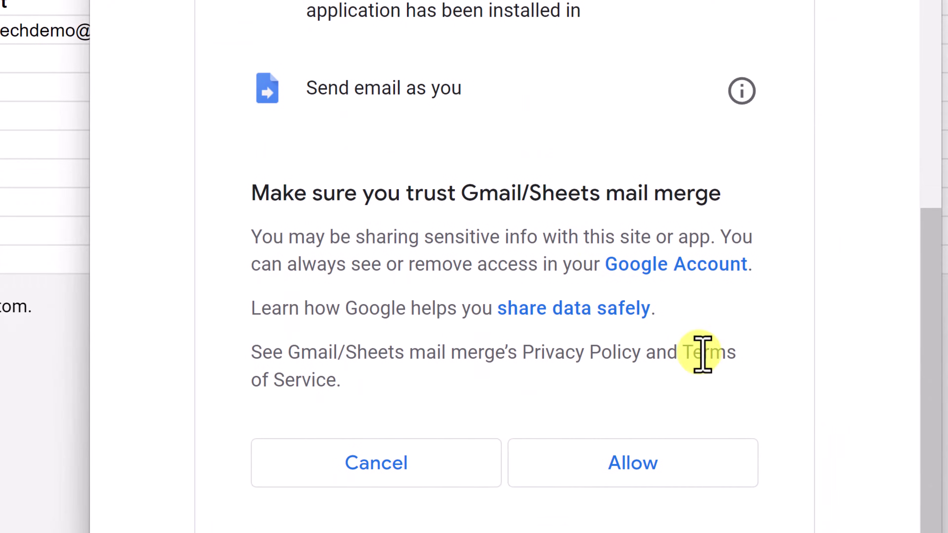
left_click(656, 465)
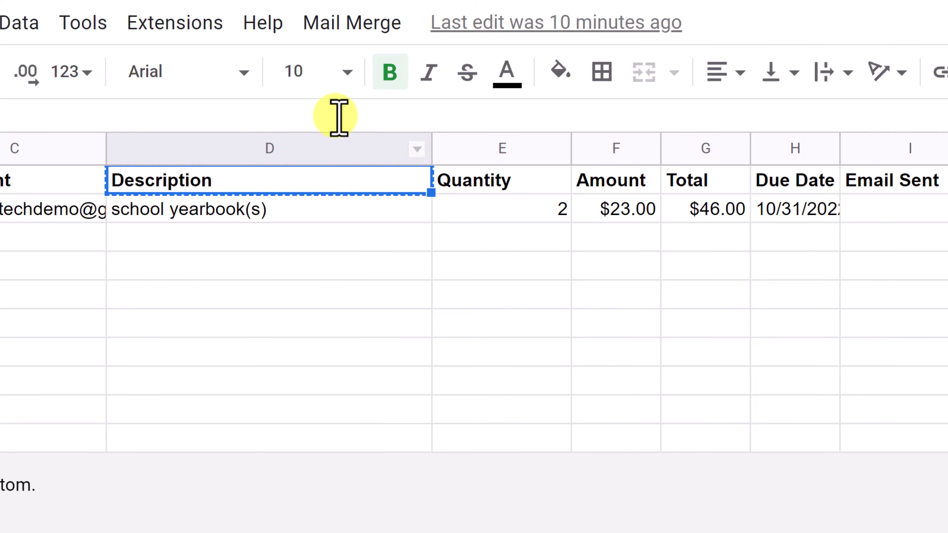
Send the mail merge emails using the draft with the subject line Upcoming fees for {{Quantity}} {{Description}}
left_click(356, 30)
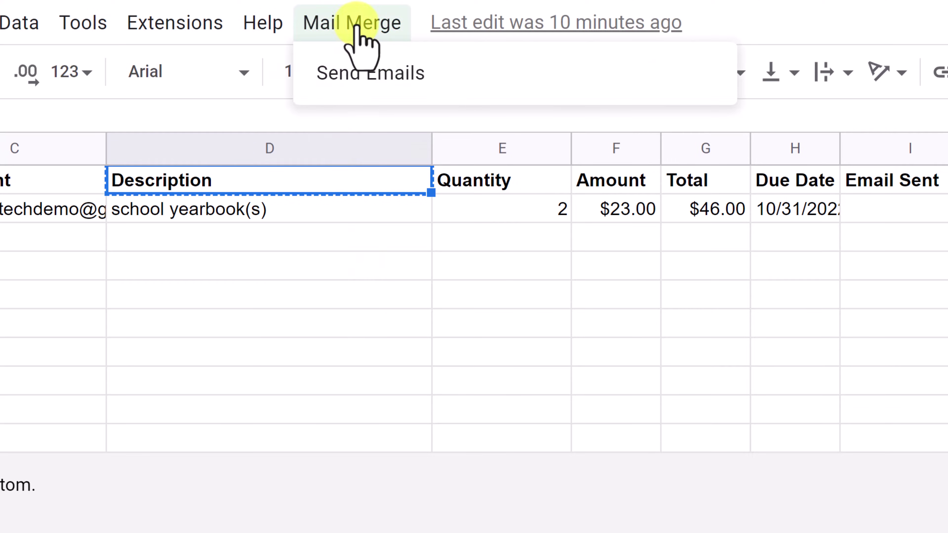
left_click(382, 80)
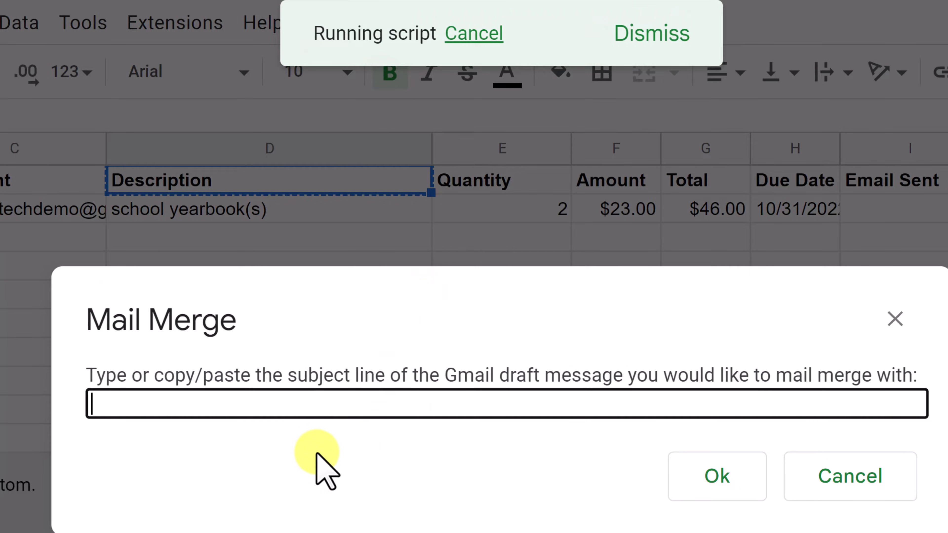
type("Upcoming fees for {{Quantity}} {{Description}}")
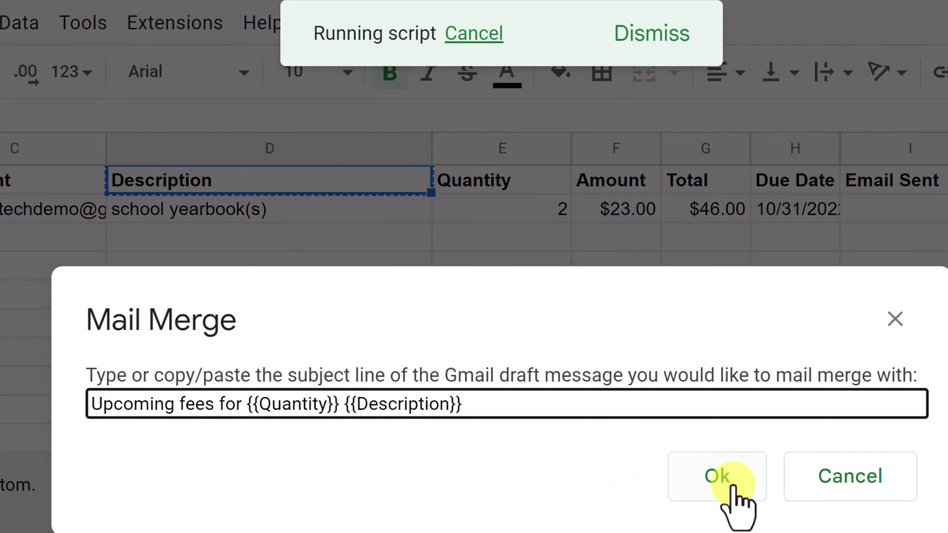
left_click(732, 485)
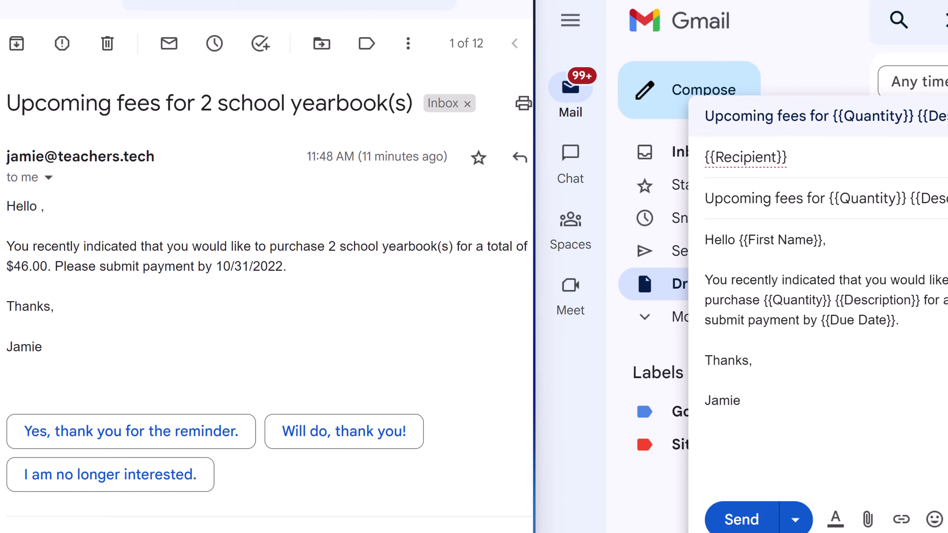
Check the sheet's name headers and change the greeting placeholder in the Gmail draft to {{First name}} so its capitalization matches
key("alt+Tab")
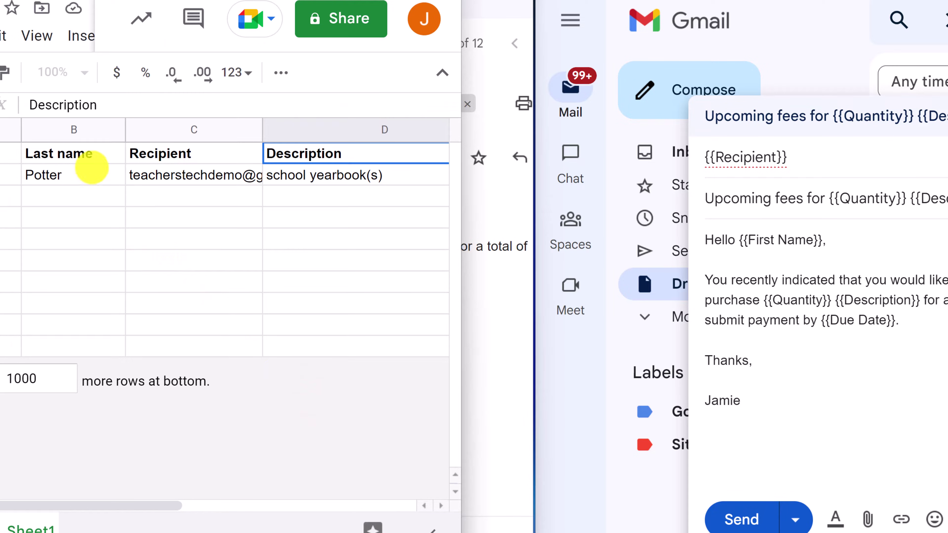
left_click(78, 156)
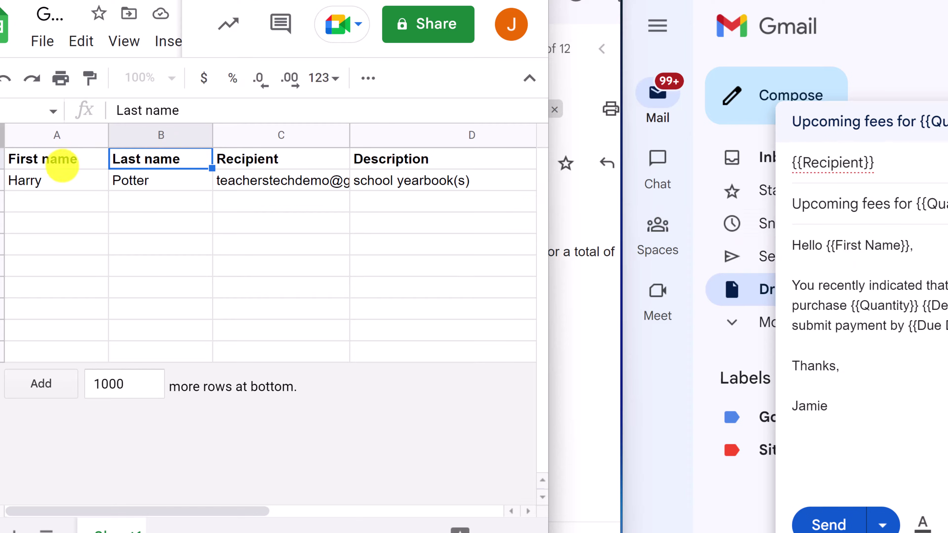
left_click(63, 158)
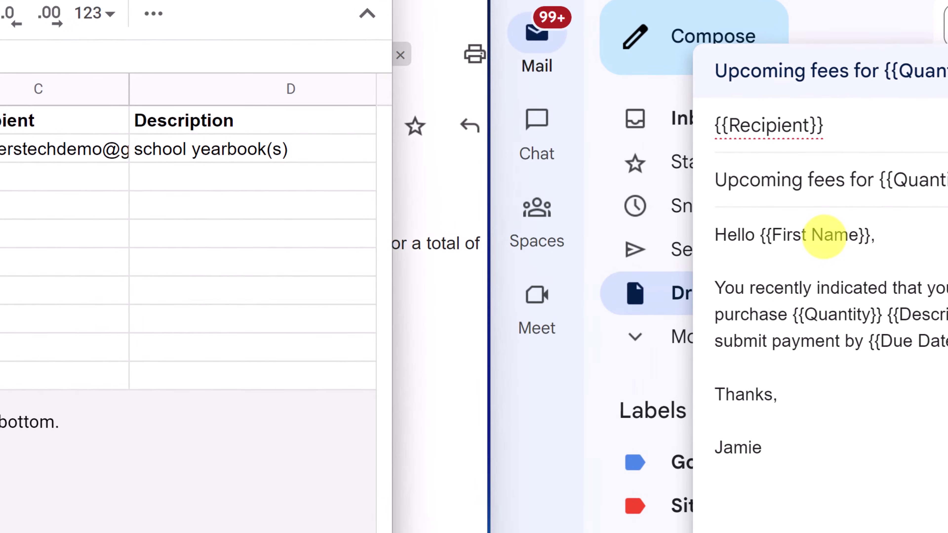
left_click(877, 245)
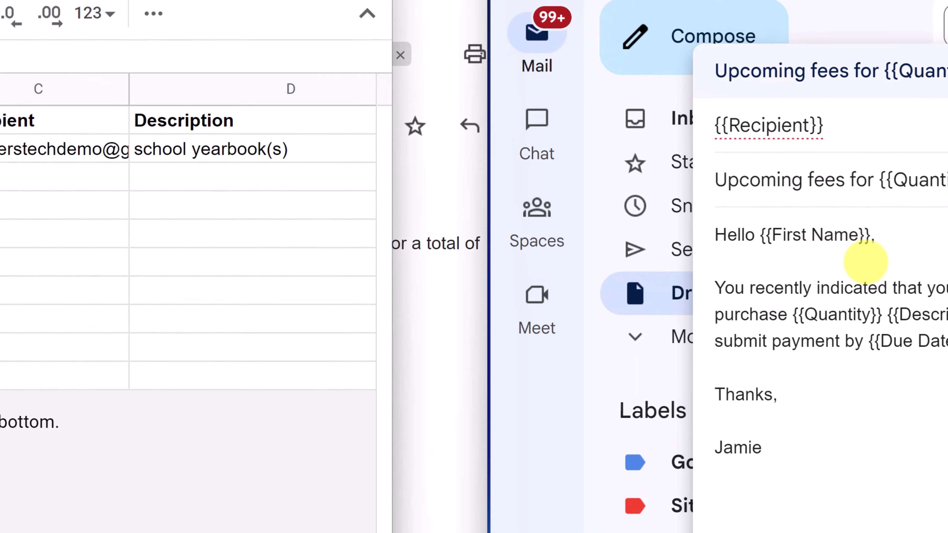
key("BackSpace")
type("n")
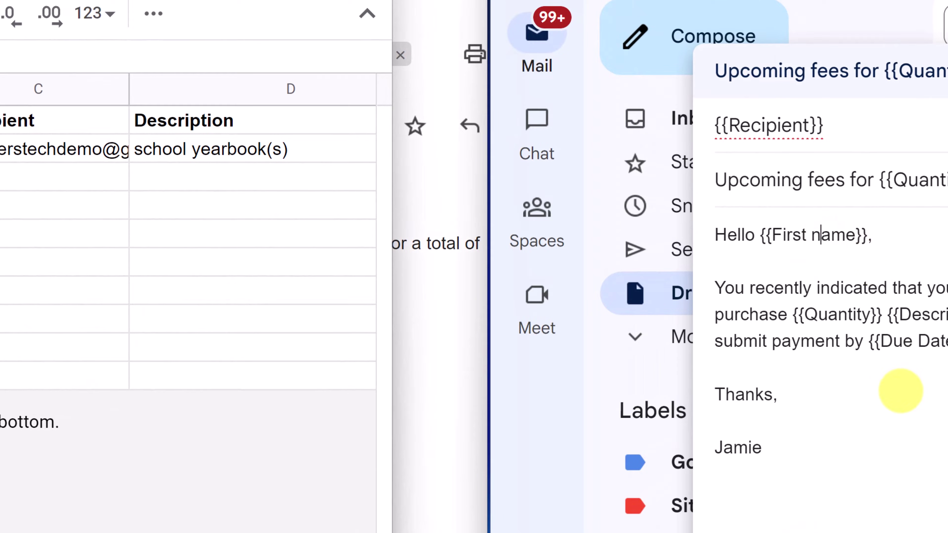
left_click(901, 392)
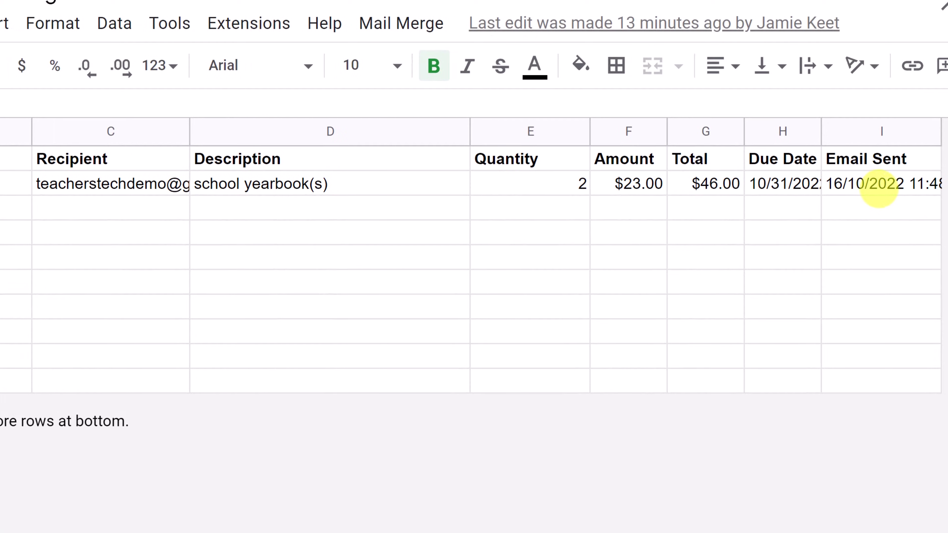
Clear the Email Sent timestamp in the recipient's row of the sheet so the row can be emailed again
left_click(879, 189)
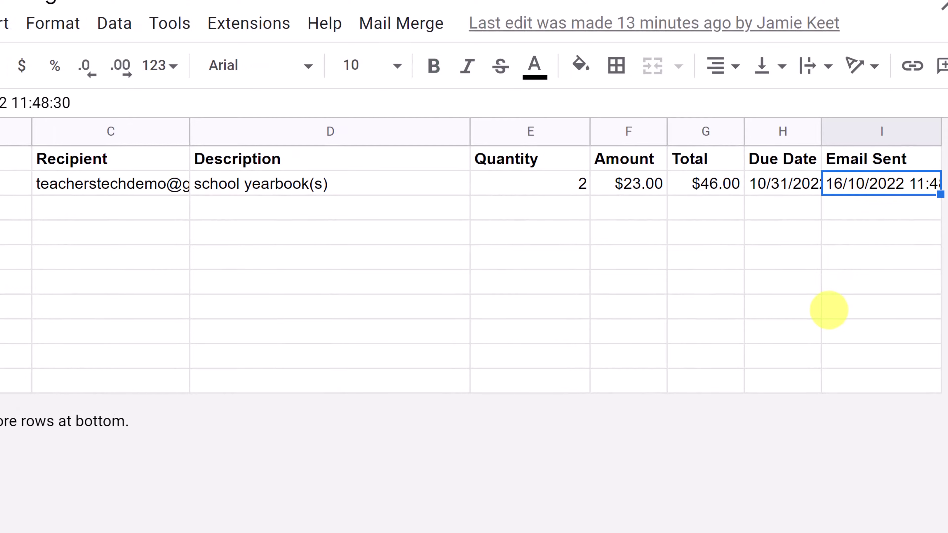
key("Delete")
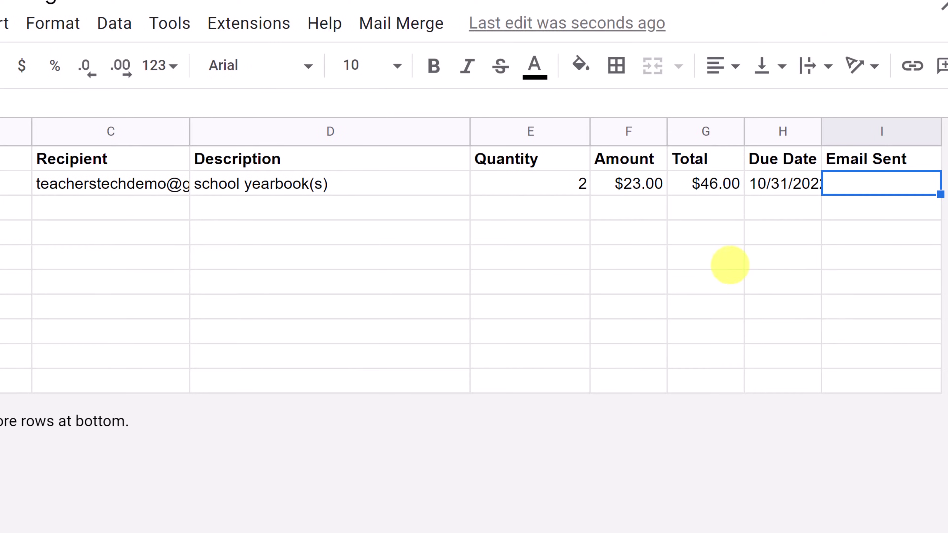
left_click(706, 232)
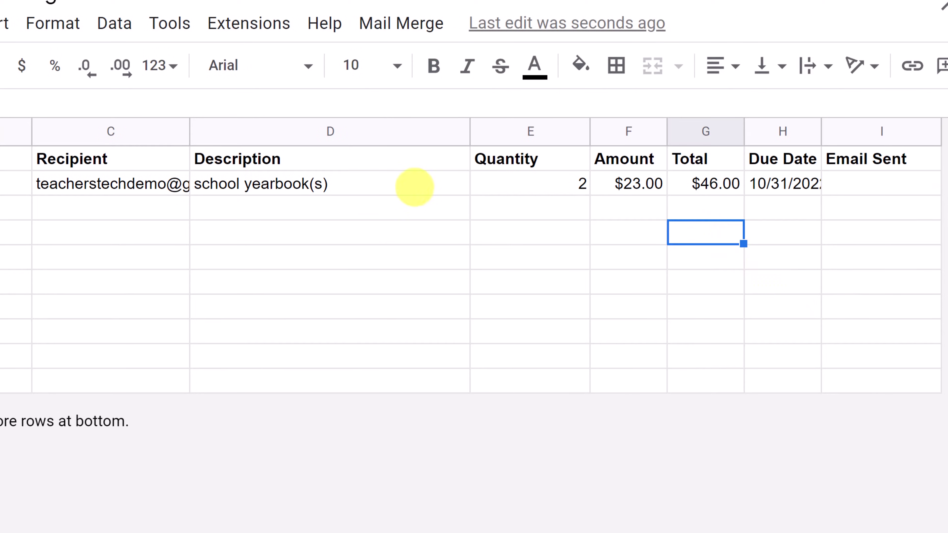
Rerun the mail merge with the corrected draft, giving Upcoming fees for {{Quantity}} {{Description}} as its subject line
left_click(405, 26)
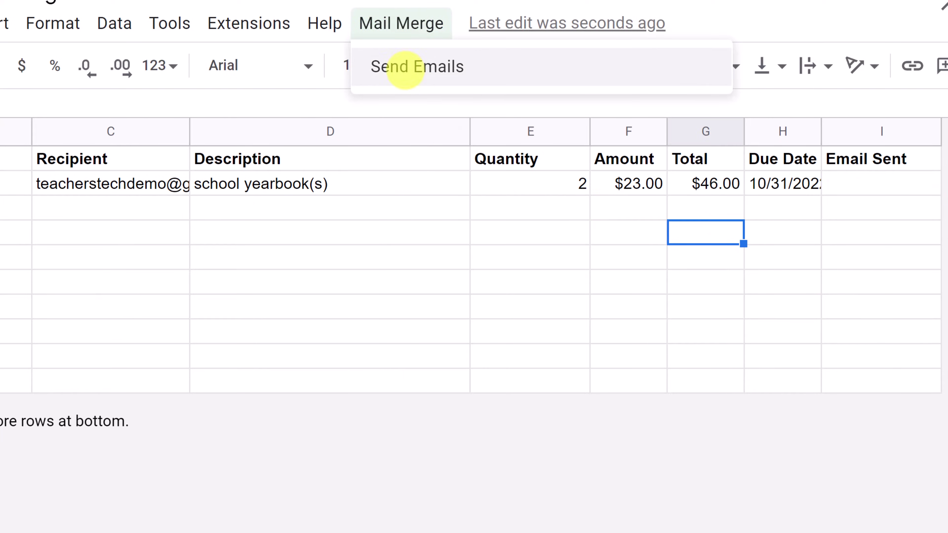
left_click(405, 67)
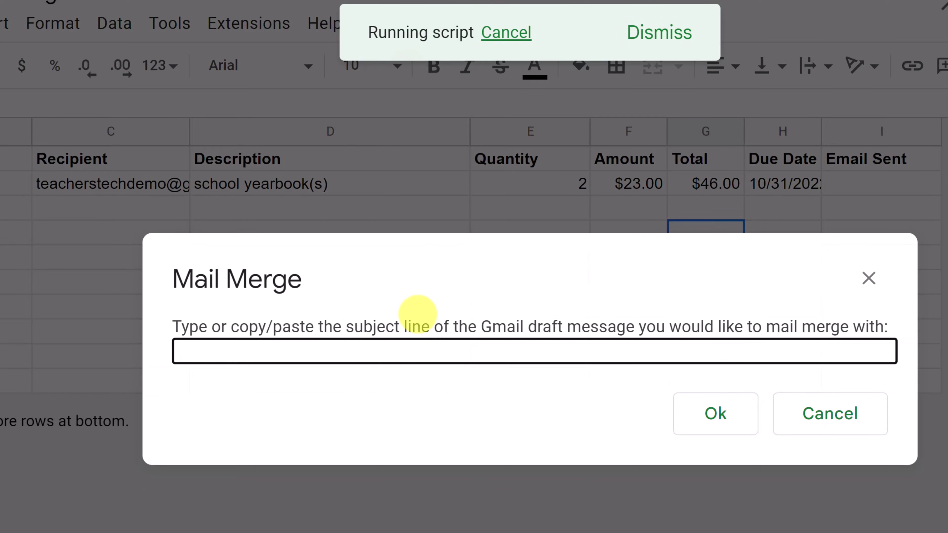
type("Upcoming fees for {{Quantity}} {{Description}}")
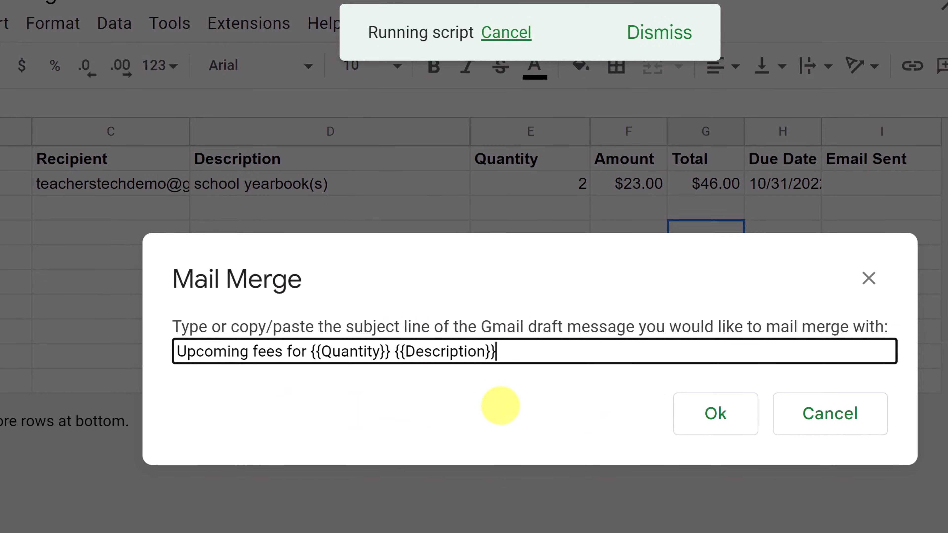
left_click(714, 414)
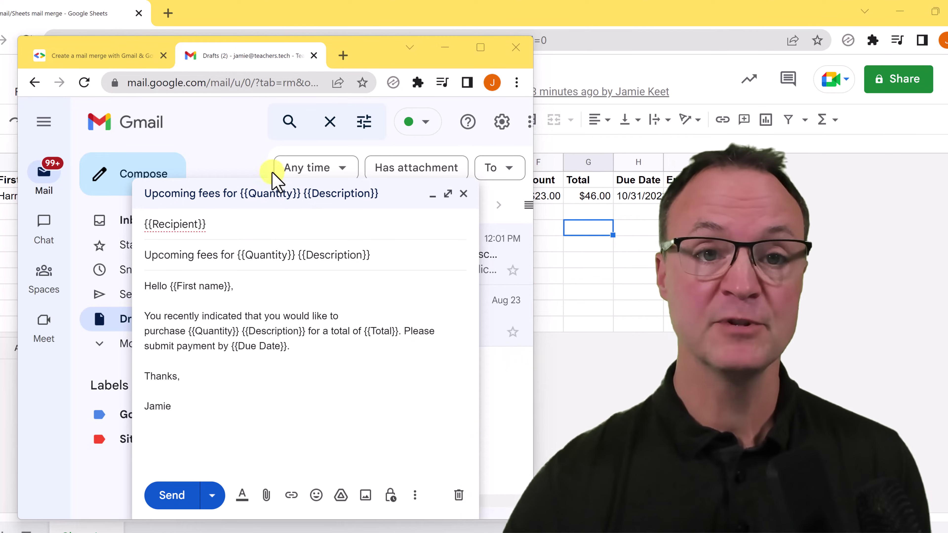
Open the Quotas for Google Services page from the mail merge solution's note and review the daily limits table
left_click(153, 57)
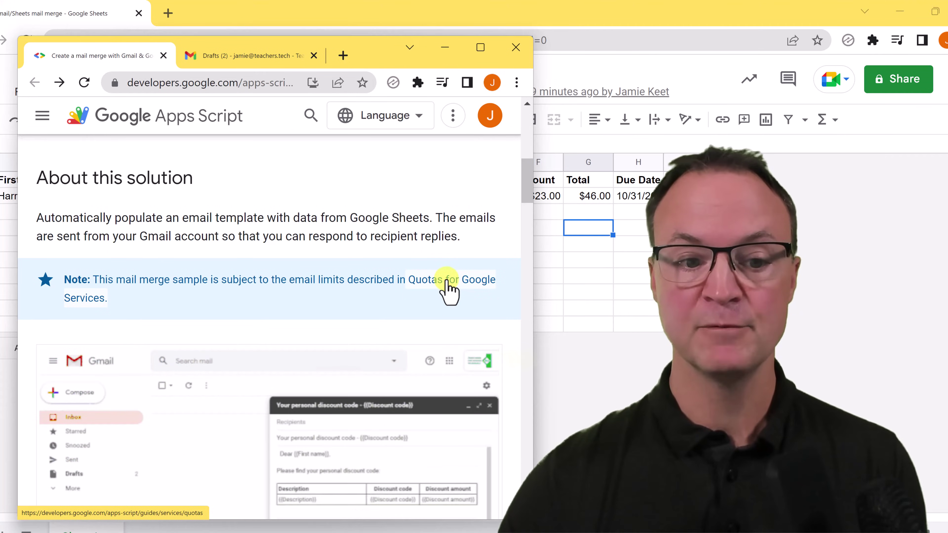
left_click(449, 288)
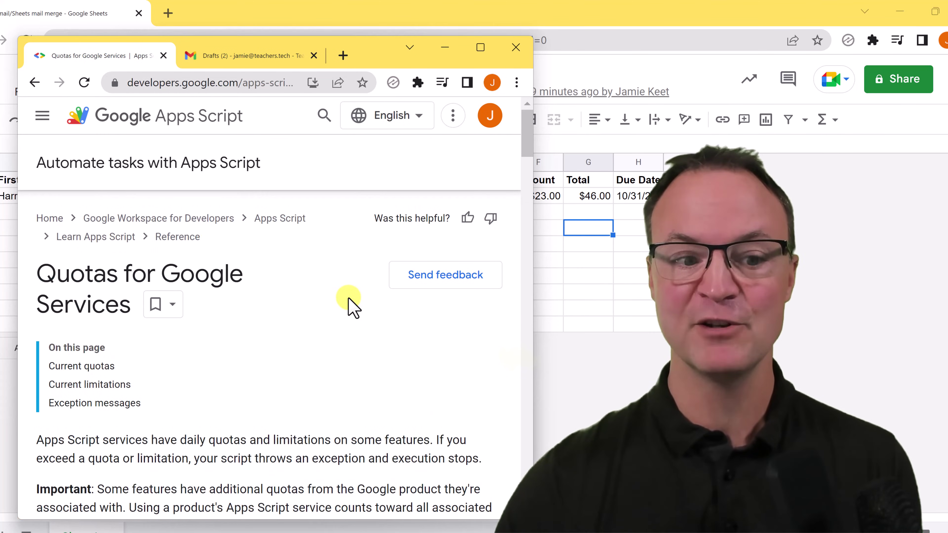
scroll(349, 307, "down", 10)
scroll(351, 297, "down", 10)
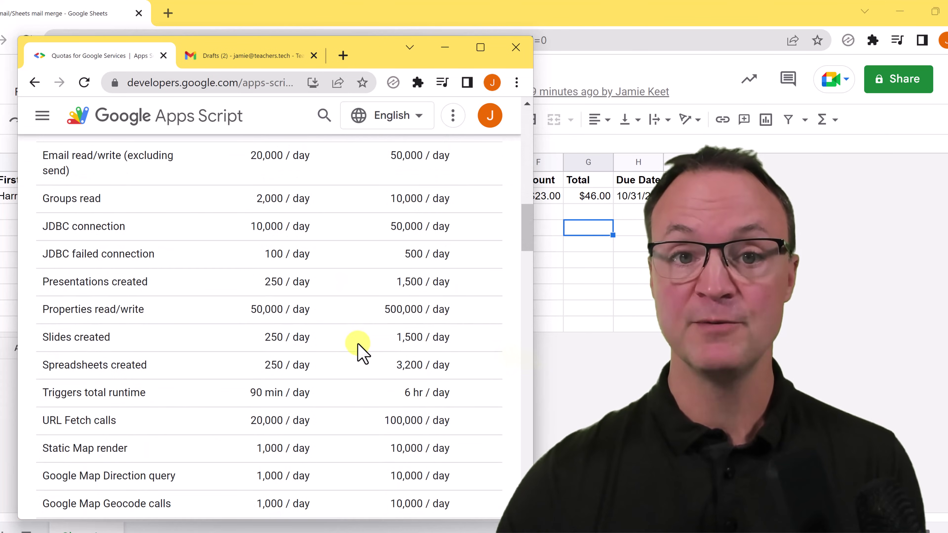
scroll(355, 336, "up", 20)
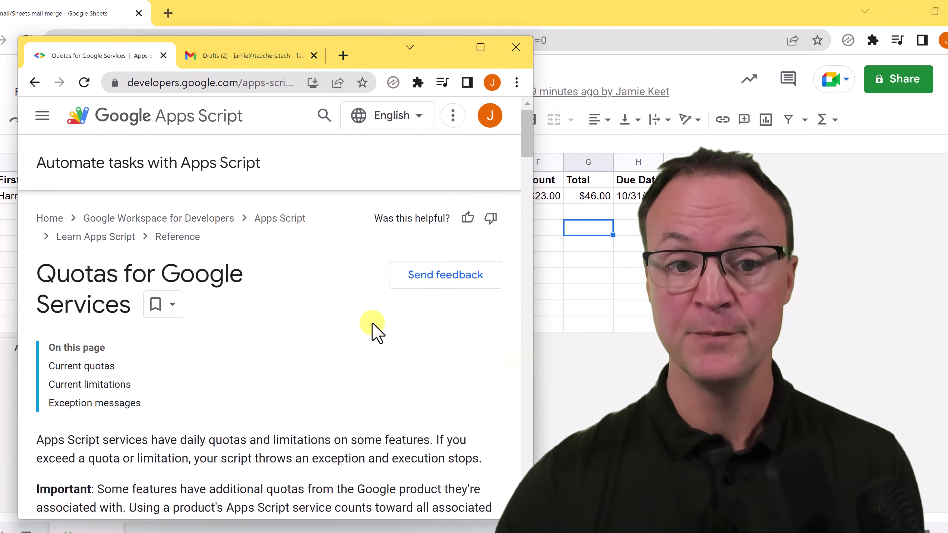